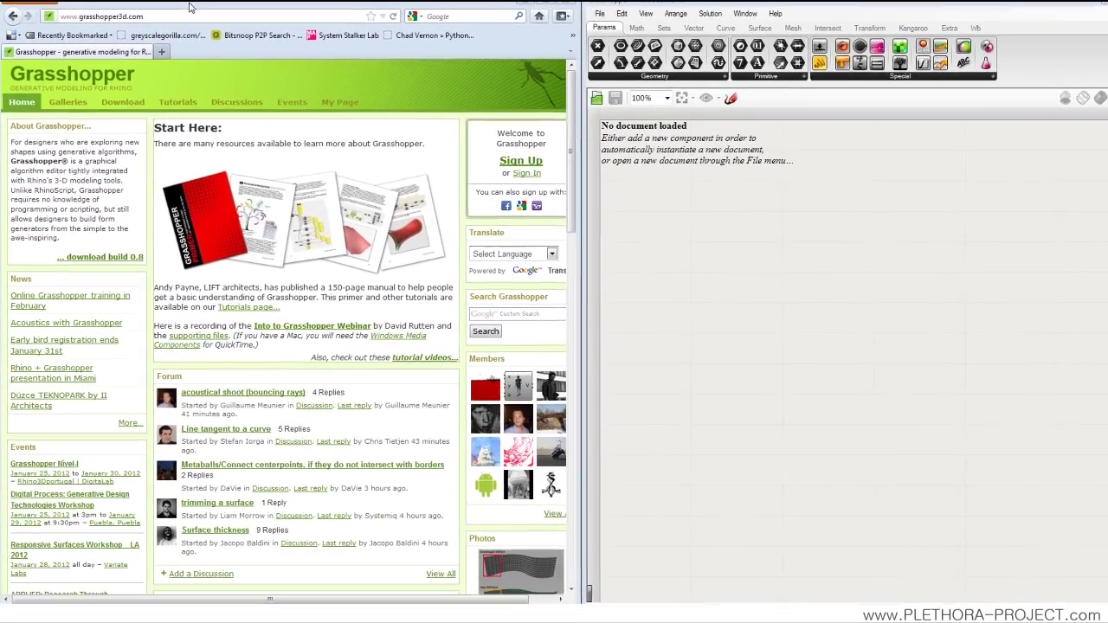
Minimize the Firefox grasshopper3d.com window so Rhino and the Grasshopper editor show
{"action": "left_click_drag", "start_coordinate": [197, 5], "coordinate": [199, 34]}
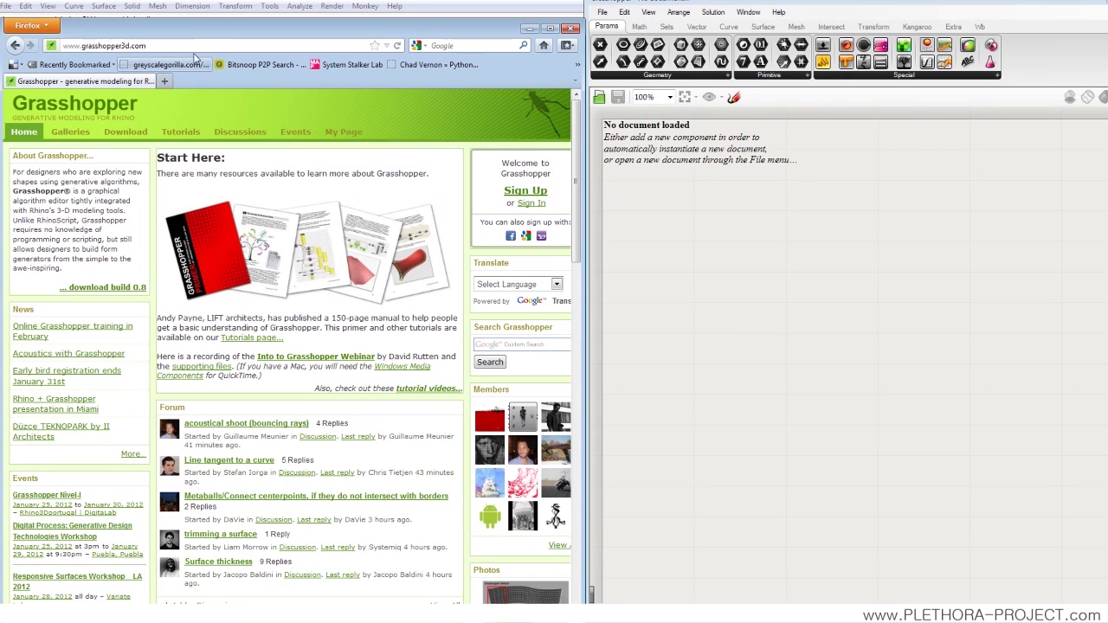
{"action": "left_click_drag", "start_coordinate": [219, 34], "coordinate": [219, 22]}
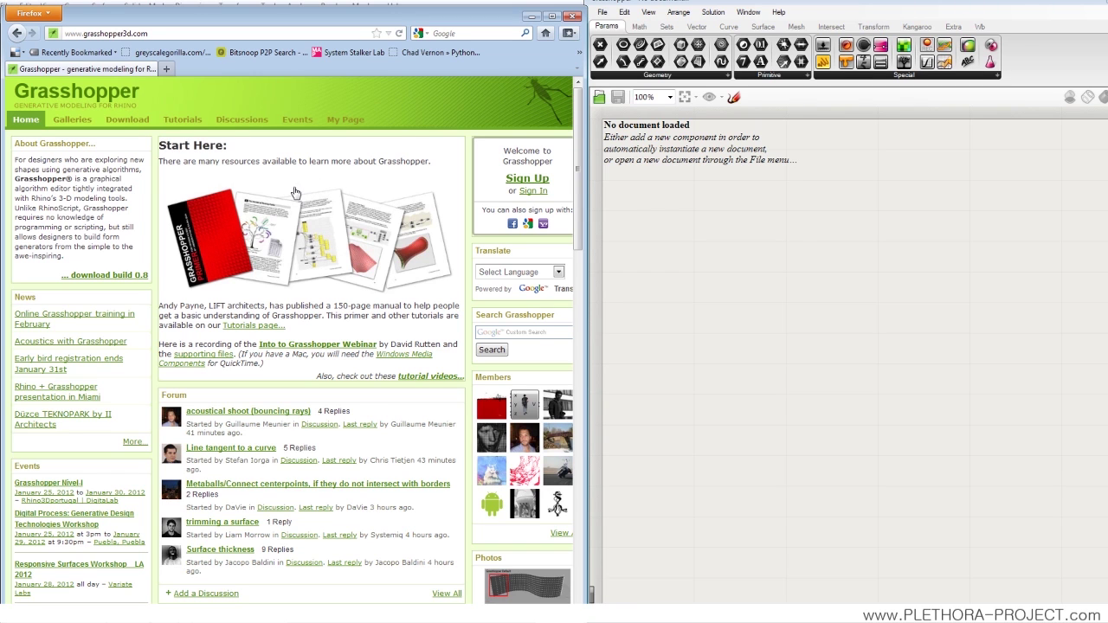
{"action": "left_click", "coordinate": [533, 17]}
Close the Grasshopper editor, reopen it with the Grasshopper command, and pan its canvas
{"action": "left_click_drag", "start_coordinate": [1086, 1], "coordinate": [1022, 32]}
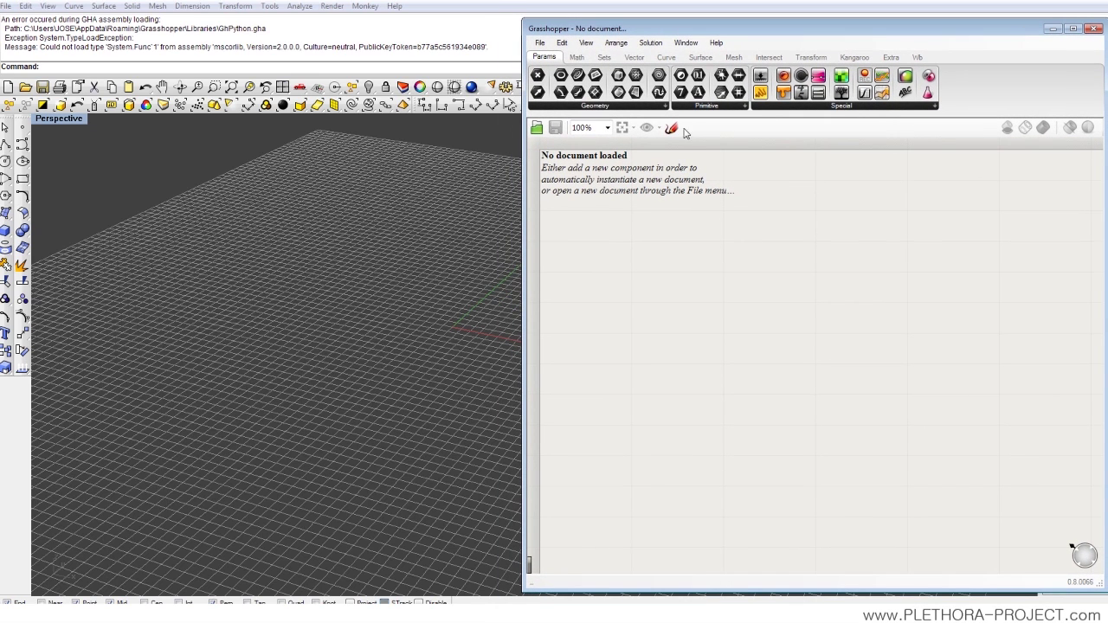
{"action": "left_click", "coordinate": [1094, 30]}
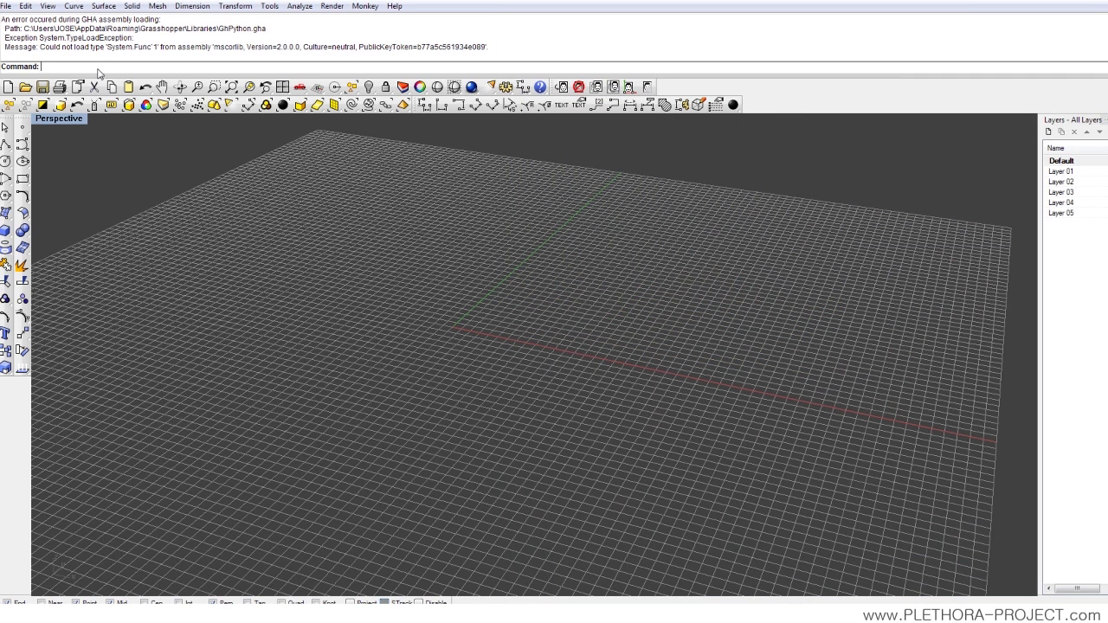
{"action": "type", "text": "Grasshopper"}
{"action": "key", "text": "Return"}
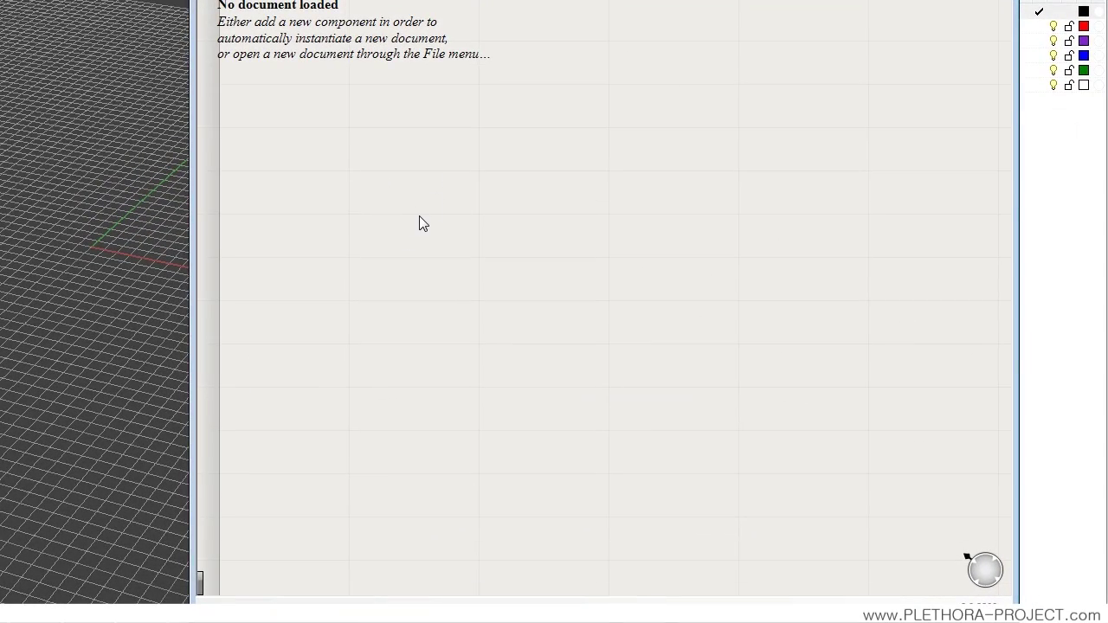
{"action": "right_click_drag", "start_coordinate": [437, 195], "coordinate": [411, 205]}
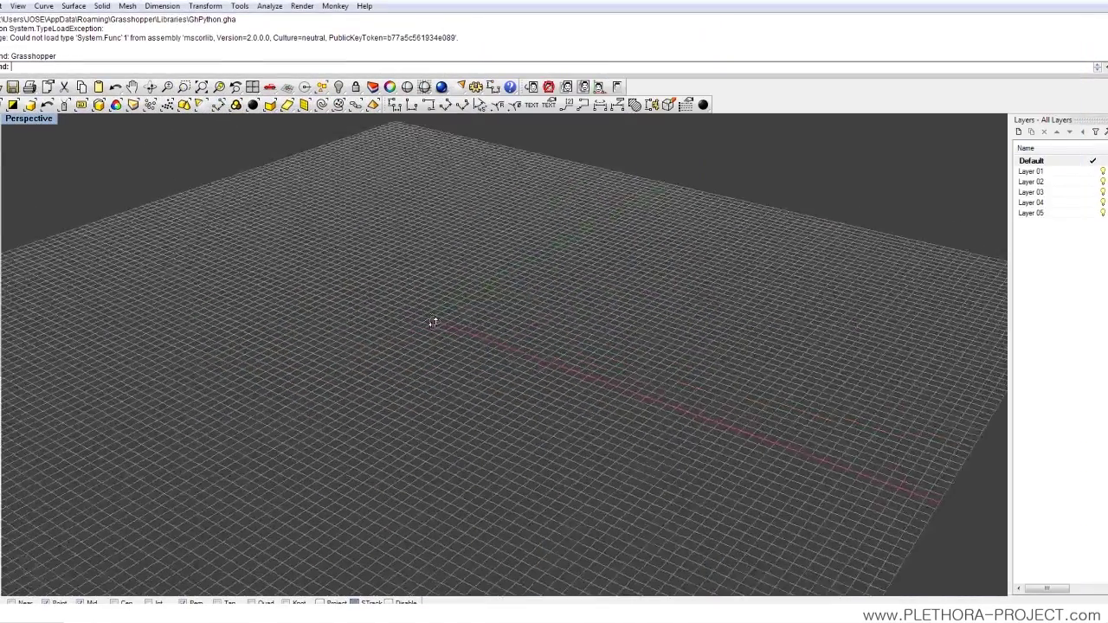
Draw a four-point control-point curve across the Perspective grid
{"action": "left_click", "coordinate": [1, 193]}
{"action": "left_click", "coordinate": [210, 338]}
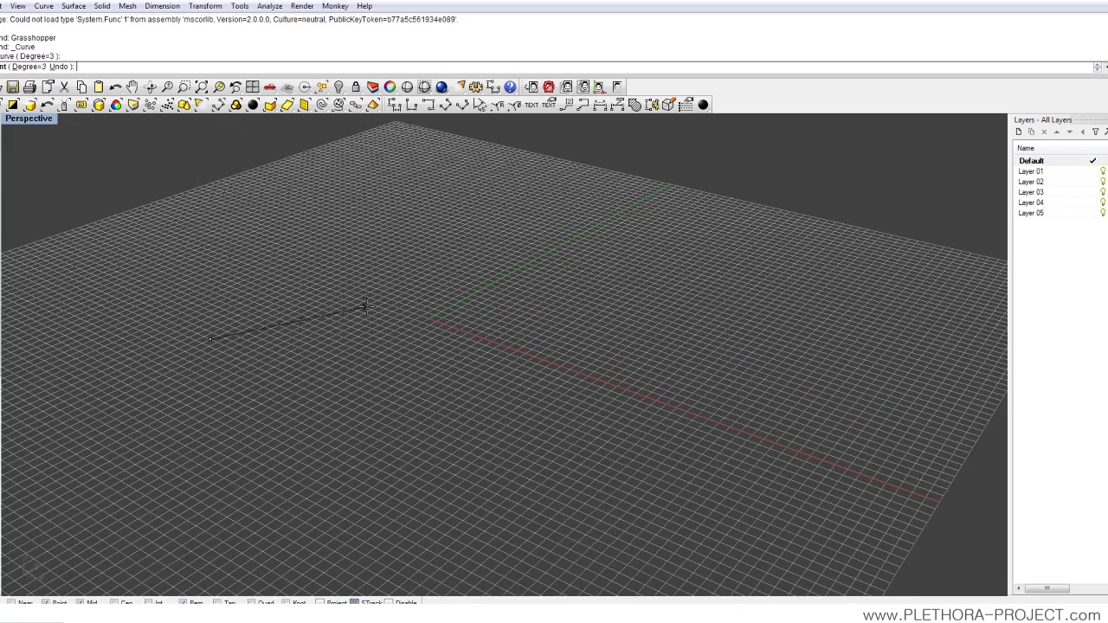
{"action": "left_click", "coordinate": [371, 309]}
{"action": "left_click", "coordinate": [474, 252]}
{"action": "left_click", "coordinate": [556, 219]}
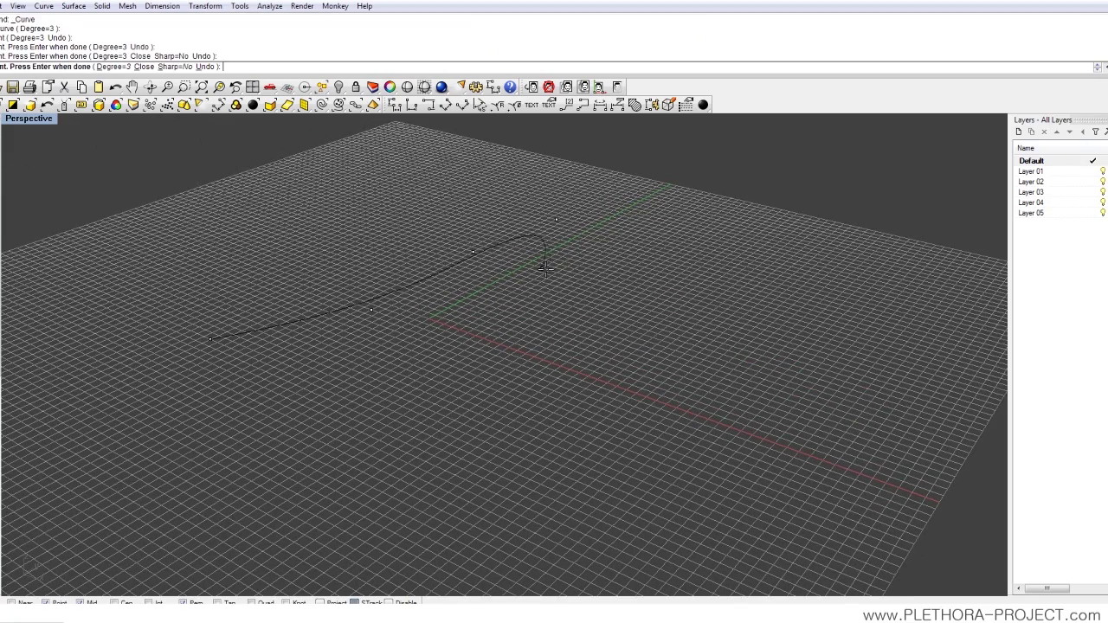
{"action": "key", "text": "Return"}
{"action": "right_click_drag", "start_coordinate": [487, 305], "coordinate": [448, 355]}
Raise the curve's two far-end control points vertically upward with Move
{"action": "left_click", "coordinate": [368, 311]}
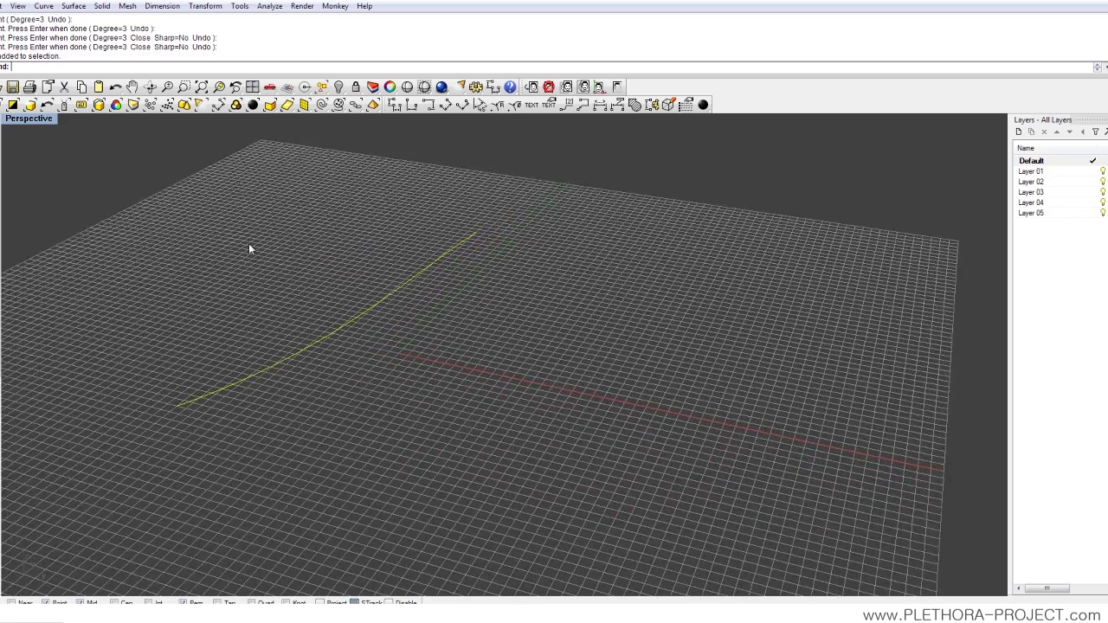
{"action": "key", "text": "F10"}
{"action": "left_click_drag", "start_coordinate": [386, 192], "coordinate": [511, 285]}
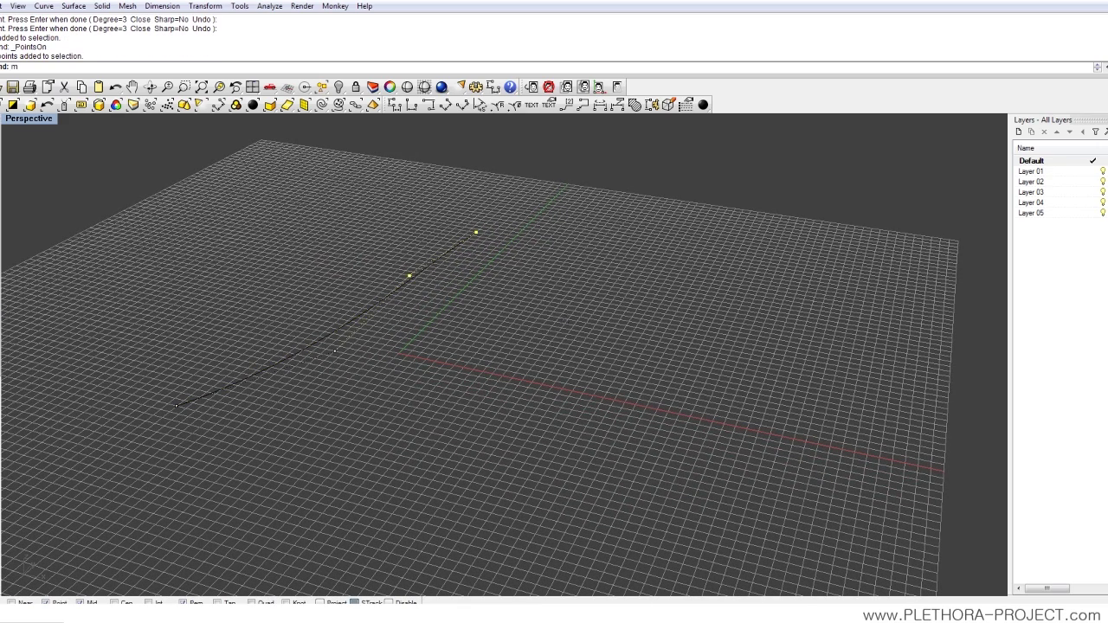
{"action": "type", "text": "ove"}
{"action": "key", "text": "Return"}
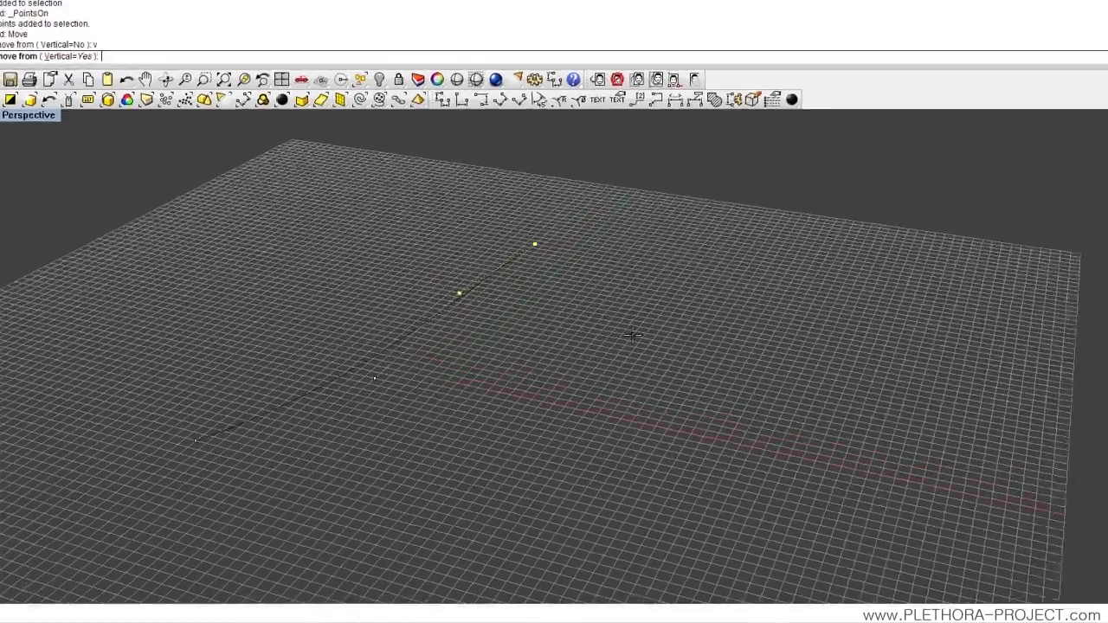
{"action": "left_click", "coordinate": [67, 67]}
{"action": "left_click", "coordinate": [476, 232]}
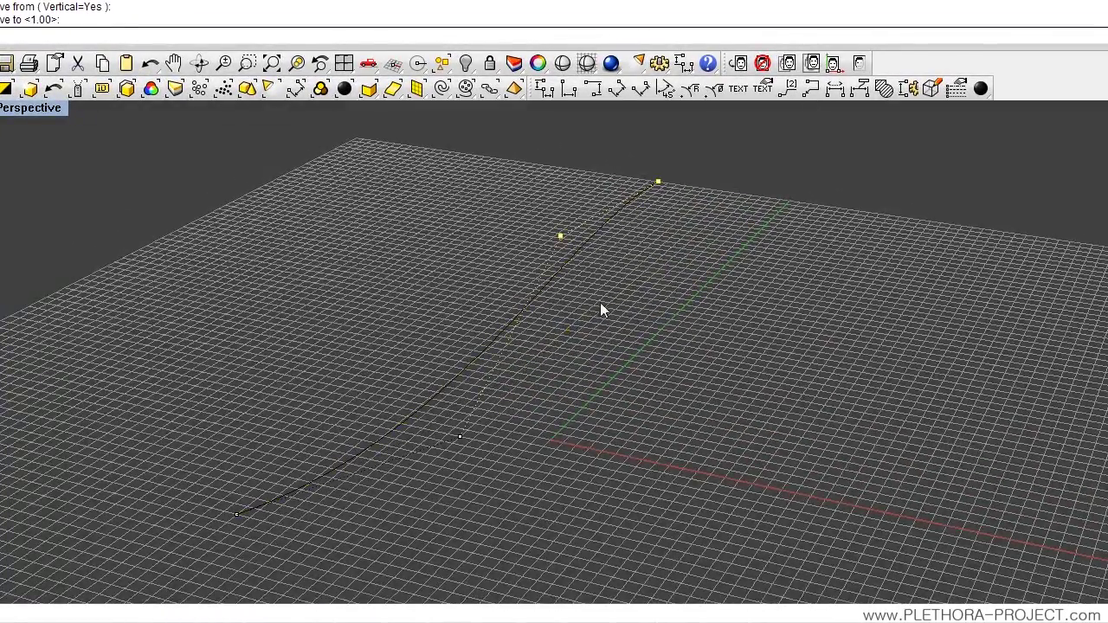
{"action": "right_click_drag", "start_coordinate": [599, 302], "coordinate": [598, 363]}
{"action": "key", "text": "Escape"}
Copy the bent curve sideways beside the original and start a Loft between them
{"action": "left_click", "coordinate": [512, 307]}
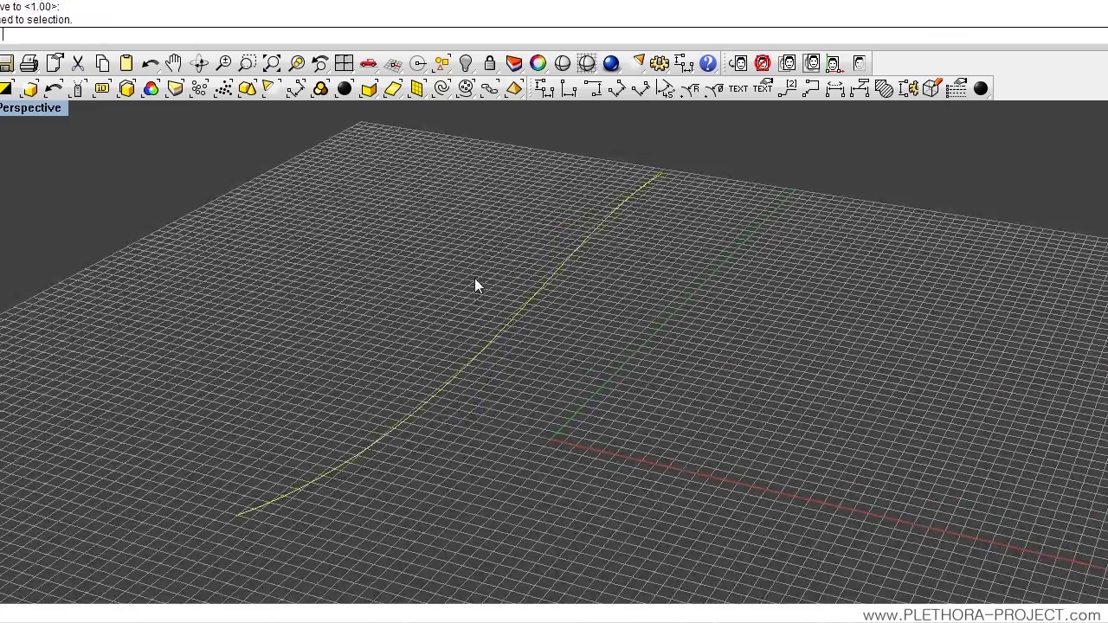
{"action": "type", "text": "Copy"}
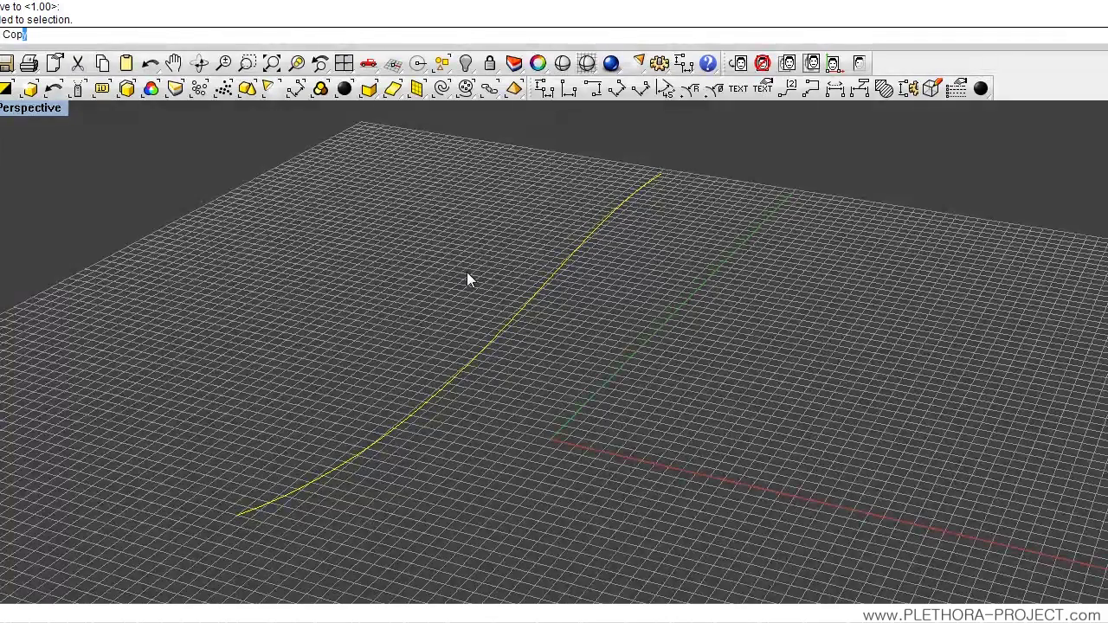
{"action": "key", "text": "Return"}
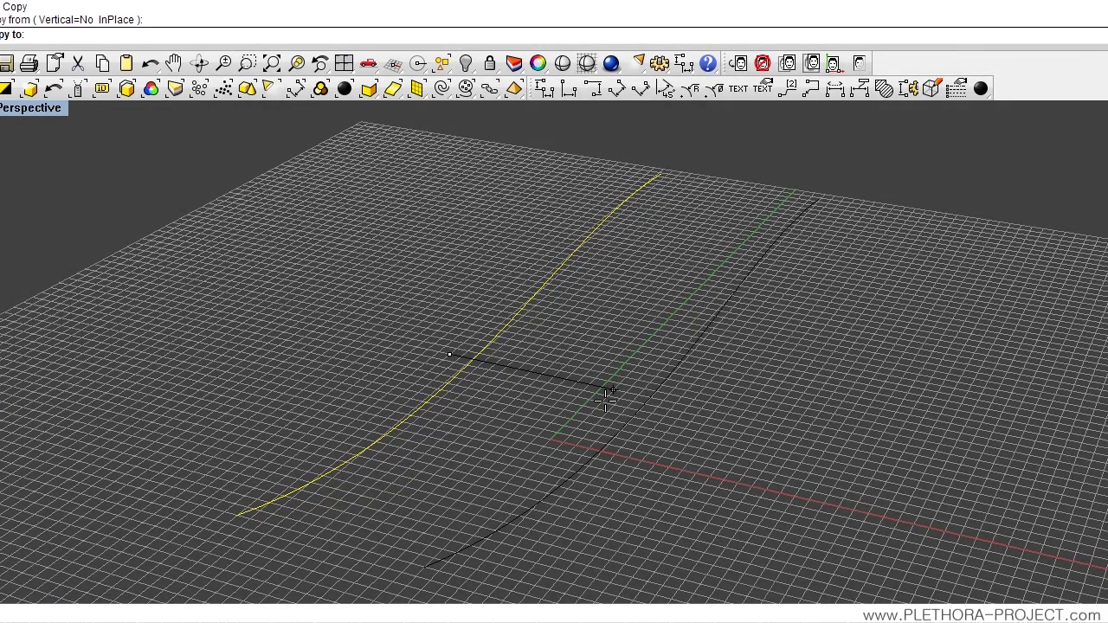
{"action": "left_click", "coordinate": [611, 394]}
{"action": "right_click_drag", "start_coordinate": [639, 496], "coordinate": [736, 314]}
{"action": "left_click", "coordinate": [736, 314]}
{"action": "key", "text": "Return"}
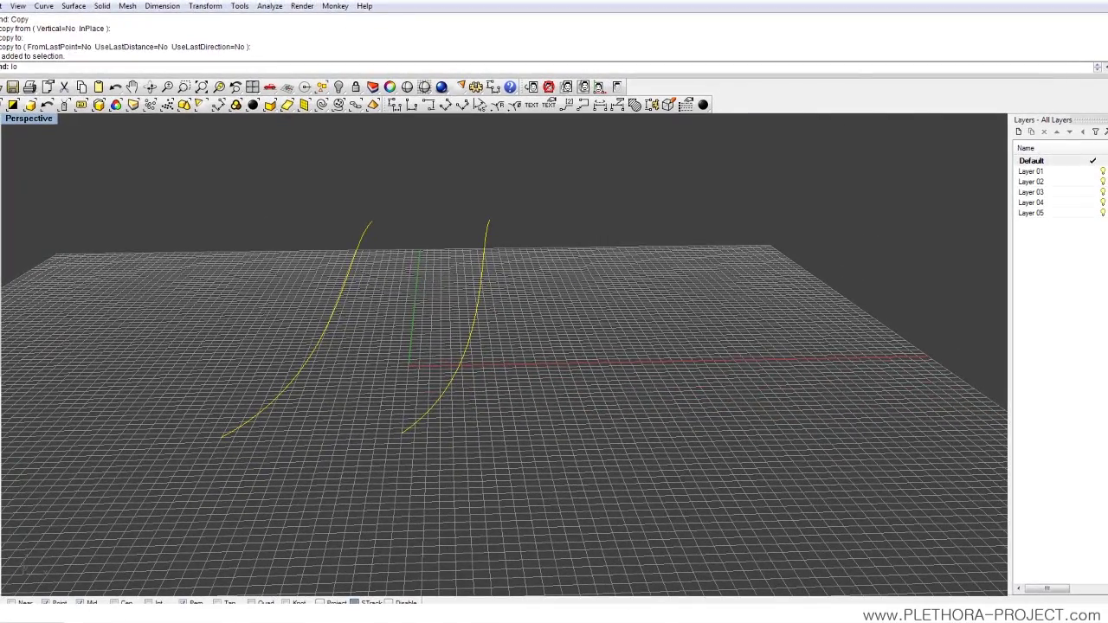
{"action": "type", "text": "Loft"}
{"action": "key", "text": "Return"}
Create the loft surface with default options and view it shaded
{"action": "left_click", "coordinate": [361, 405]}
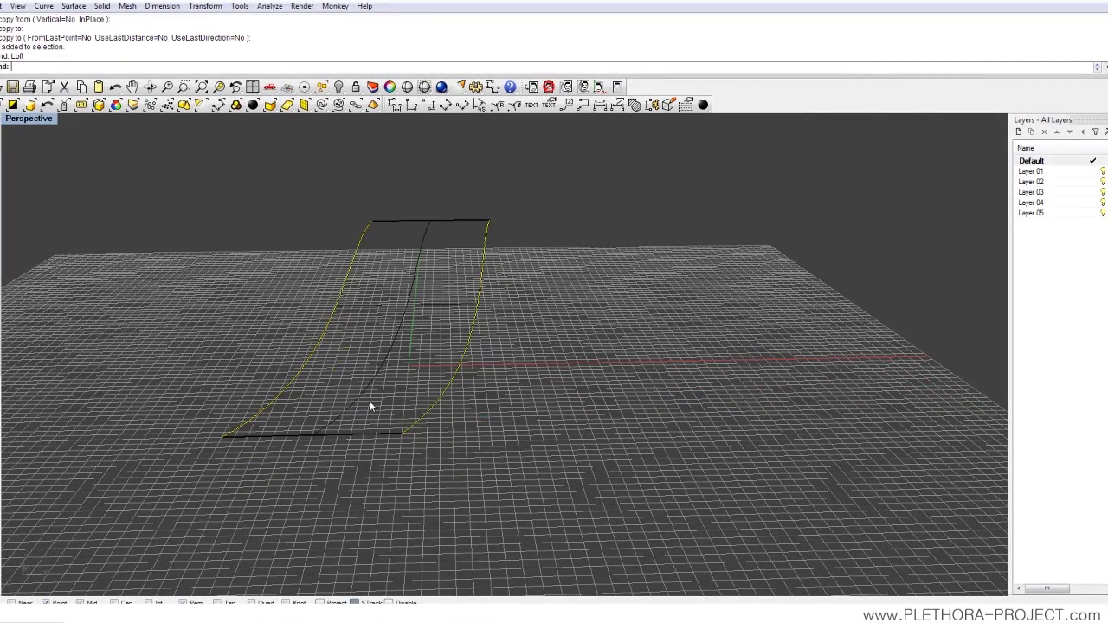
{"action": "right_click_drag", "start_coordinate": [371, 403], "coordinate": [372, 346]}
{"action": "left_click", "coordinate": [441, 87]}
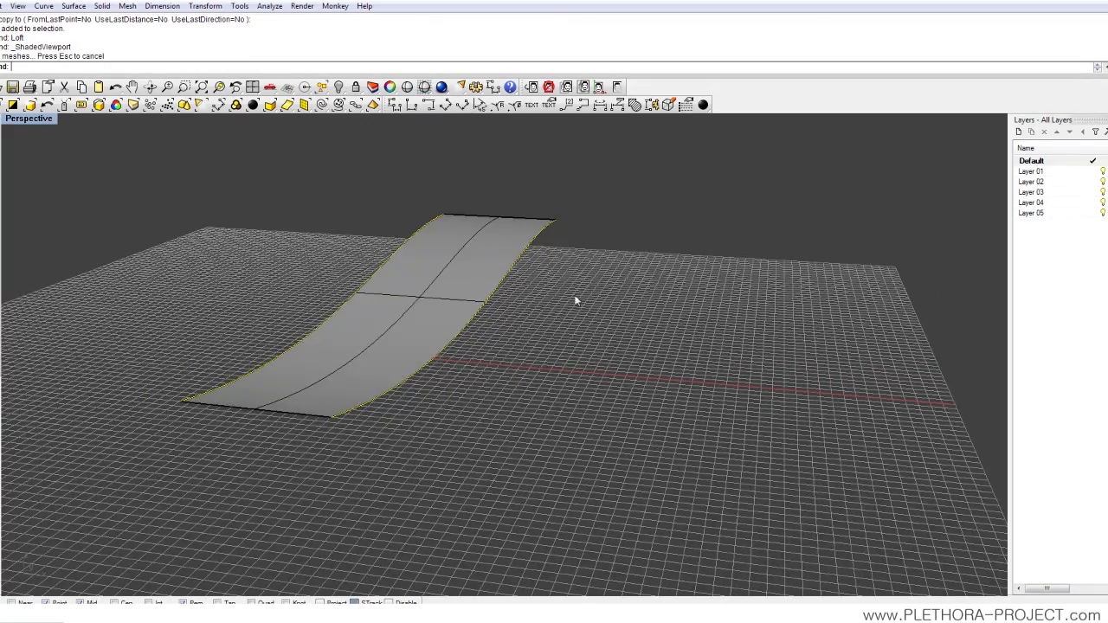
{"action": "mouse_move", "coordinate": [575, 300]}
{"action": "right_mouse_down"}
{"action": "mouse_move", "coordinate": [554, 334]}
{"action": "mouse_move", "coordinate": [483, 271]}
{"action": "right_mouse_up"}
Pull the right edge curve's top control point rightward to bend the surface, then select it
{"action": "left_click", "coordinate": [490, 268]}
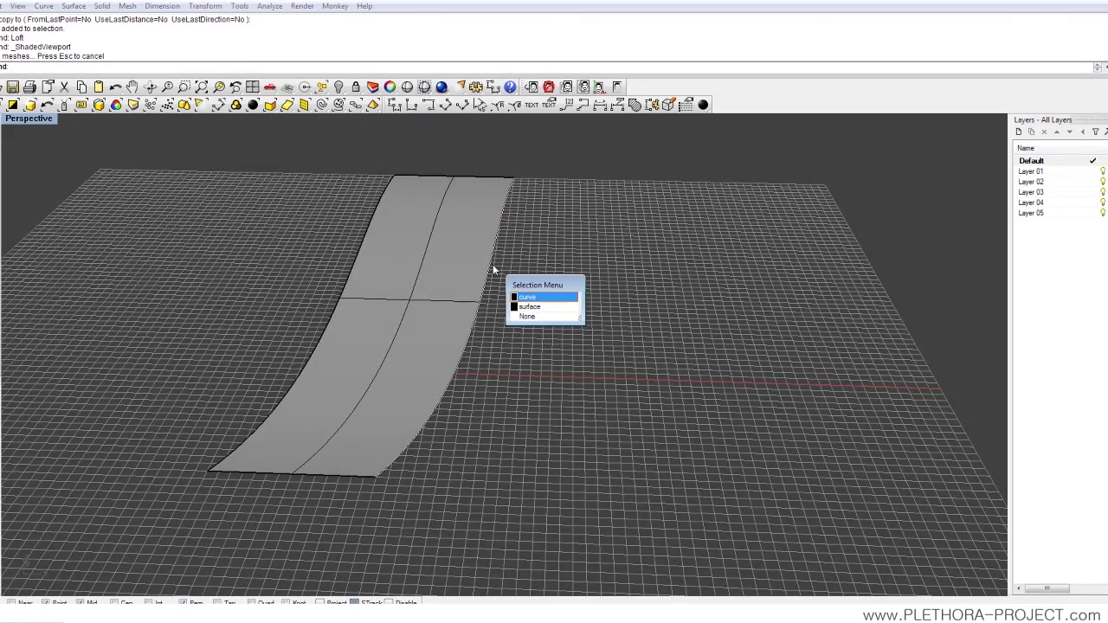
{"action": "left_click", "coordinate": [546, 303]}
{"action": "right_click_drag", "start_coordinate": [546, 303], "coordinate": [493, 298]}
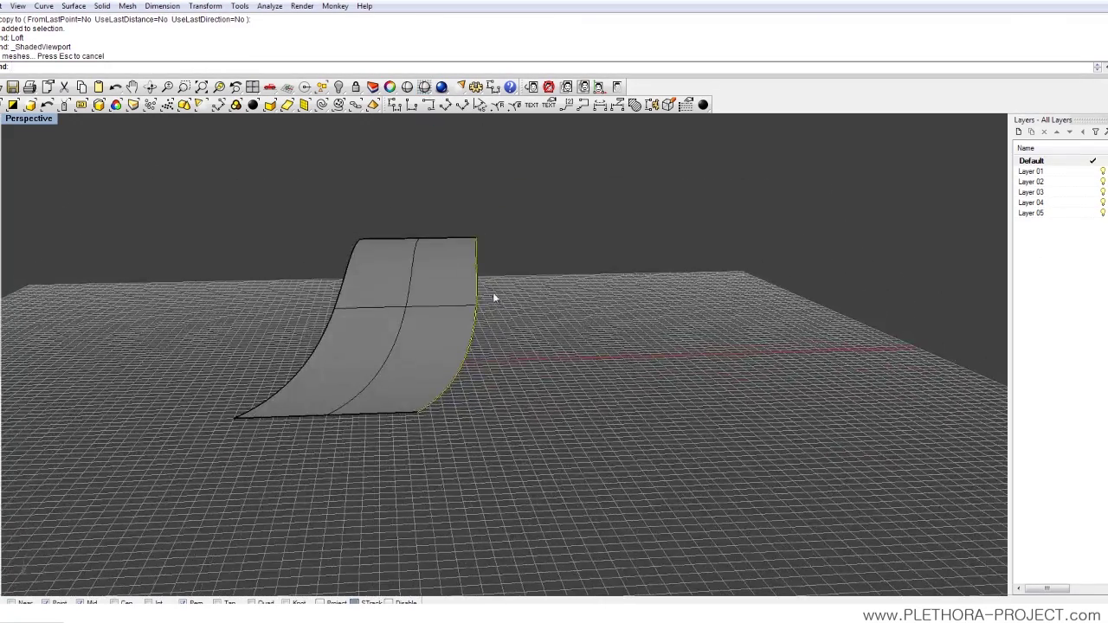
{"action": "key", "text": "F10"}
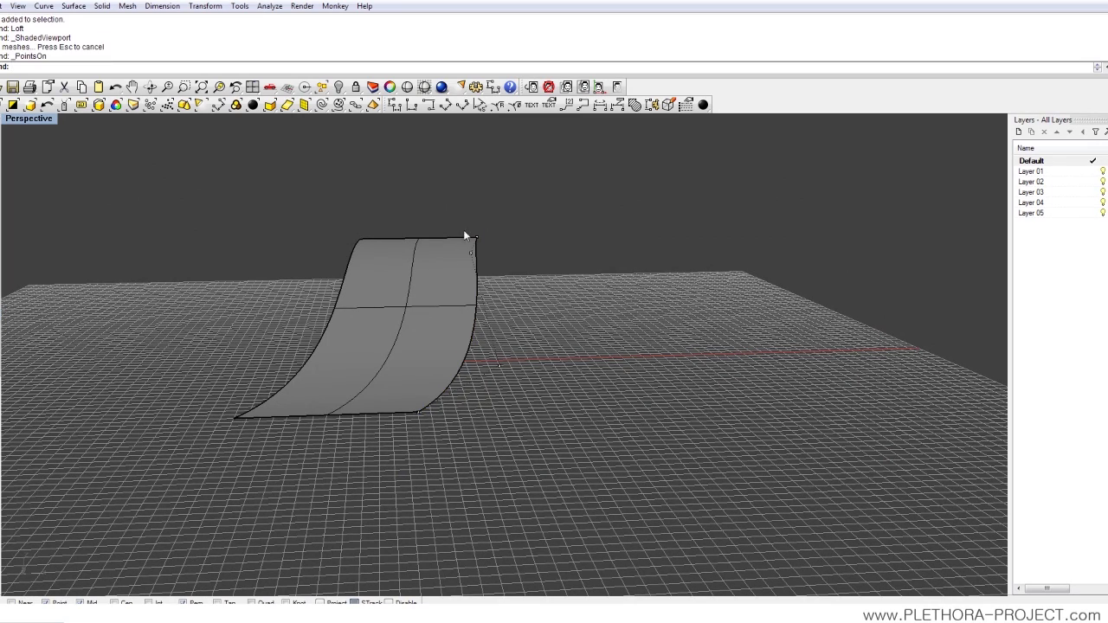
{"action": "left_click_drag", "start_coordinate": [456, 212], "coordinate": [507, 267]}
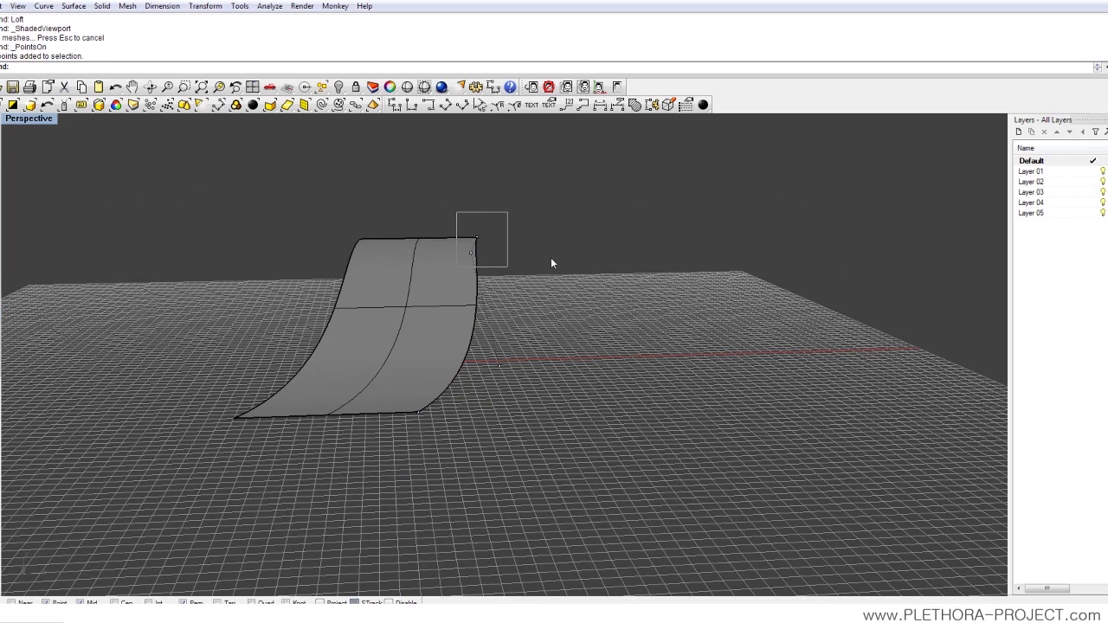
{"action": "right_click_drag", "start_coordinate": [550, 257], "coordinate": [514, 240]}
{"action": "left_click_drag", "start_coordinate": [494, 199], "coordinate": [542, 197]}
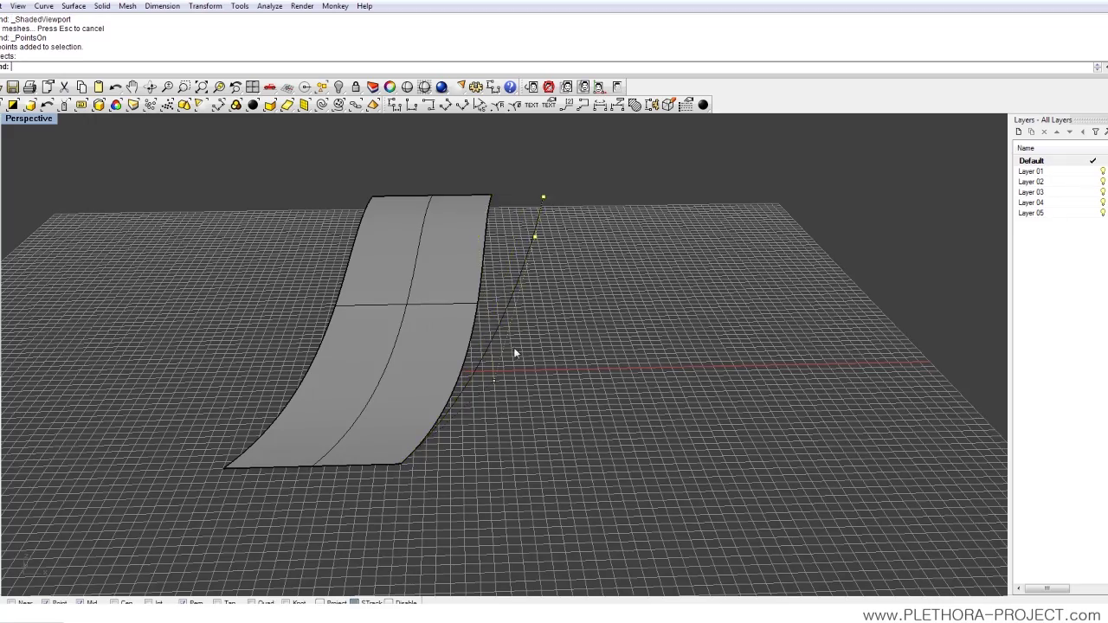
{"action": "right_click_drag", "start_coordinate": [514, 352], "coordinate": [530, 305]}
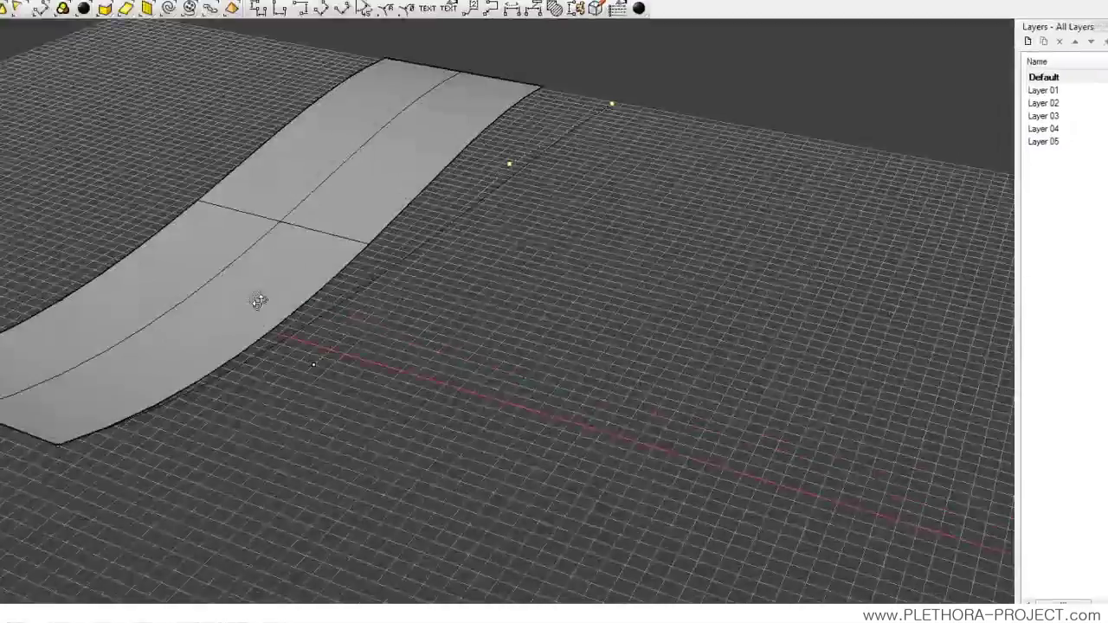
{"action": "right_click_drag", "start_coordinate": [333, 354], "coordinate": [495, 310]}
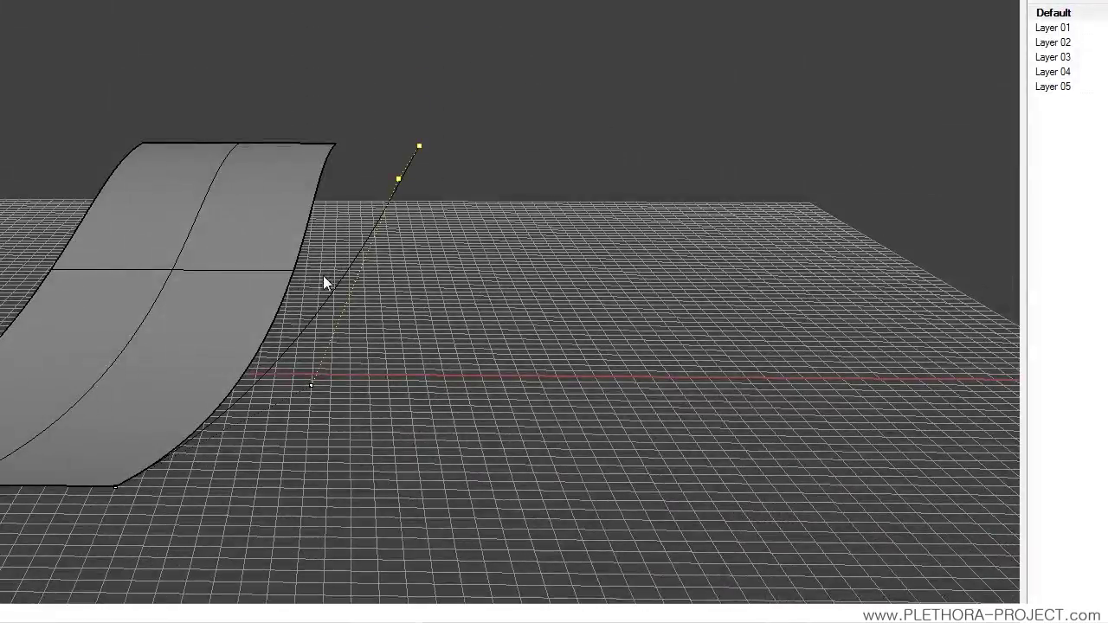
{"action": "right_click_drag", "start_coordinate": [323, 275], "coordinate": [292, 245]}
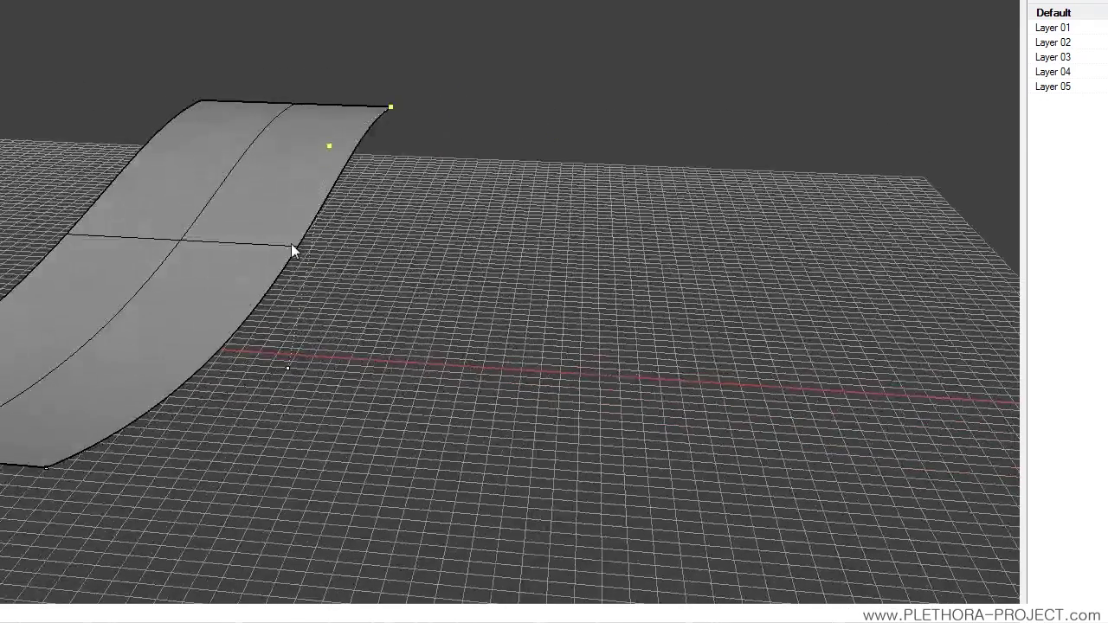
{"action": "left_click", "coordinate": [190, 227]}
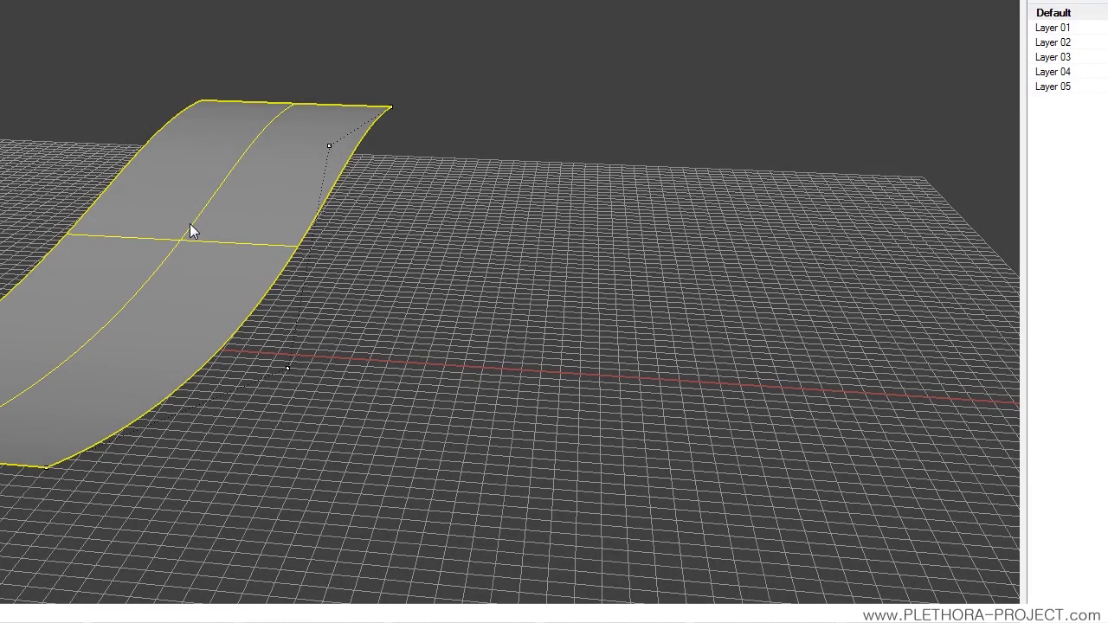
Delete the surface and loft a new one between both curves with default options
{"action": "key", "text": "Delete"}
{"action": "left_click_drag", "start_coordinate": [126, 128], "coordinate": [100, 305]}
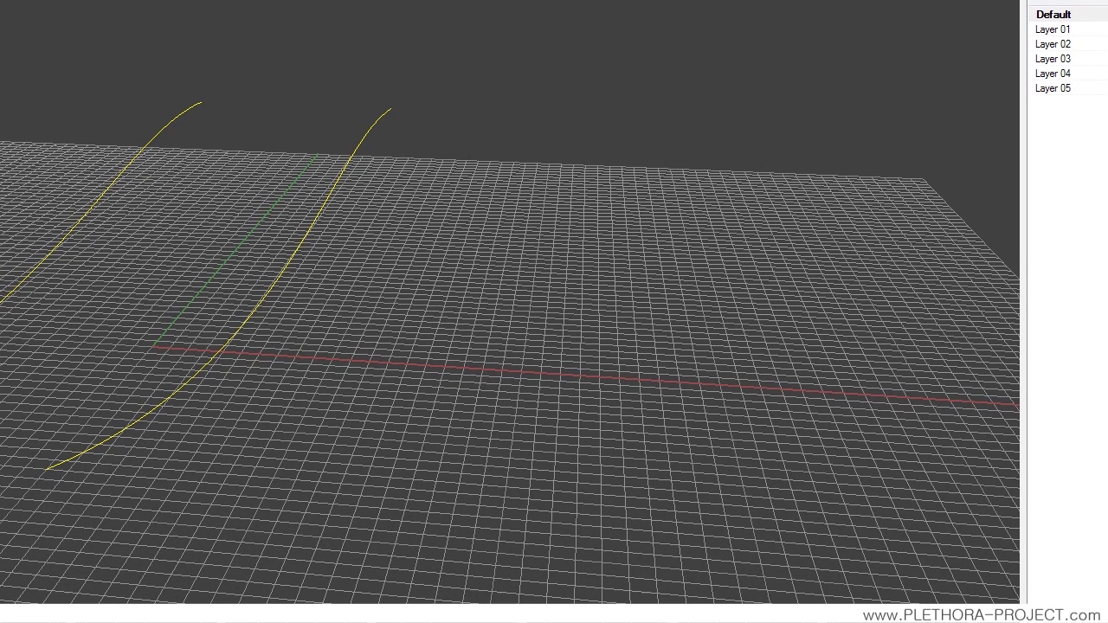
{"action": "key", "text": "Return"}
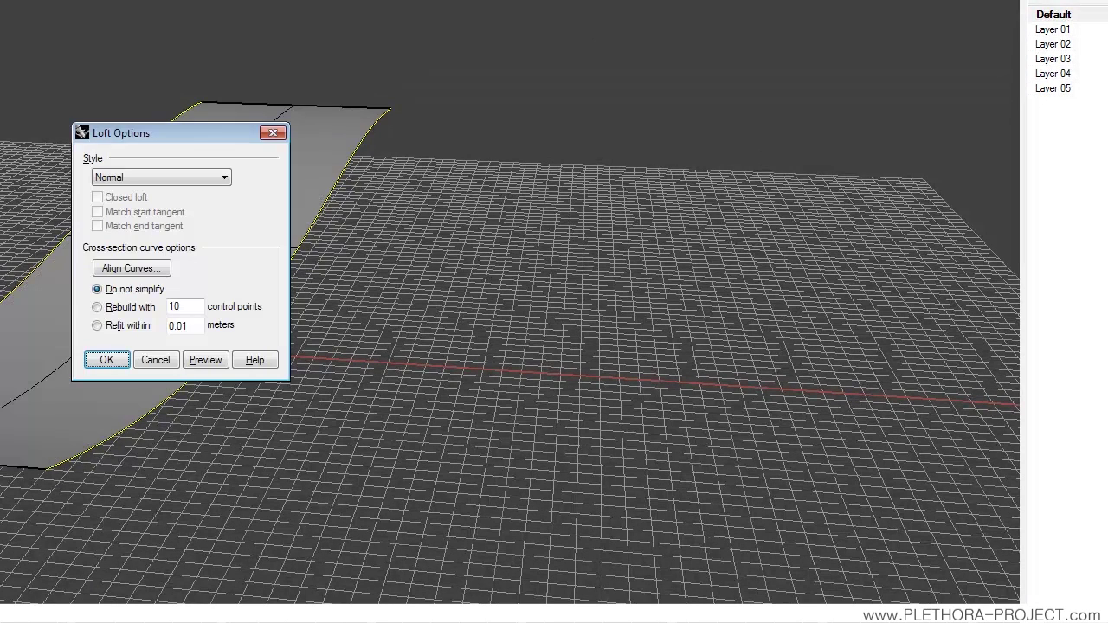
{"action": "left_click", "coordinate": [106, 360]}
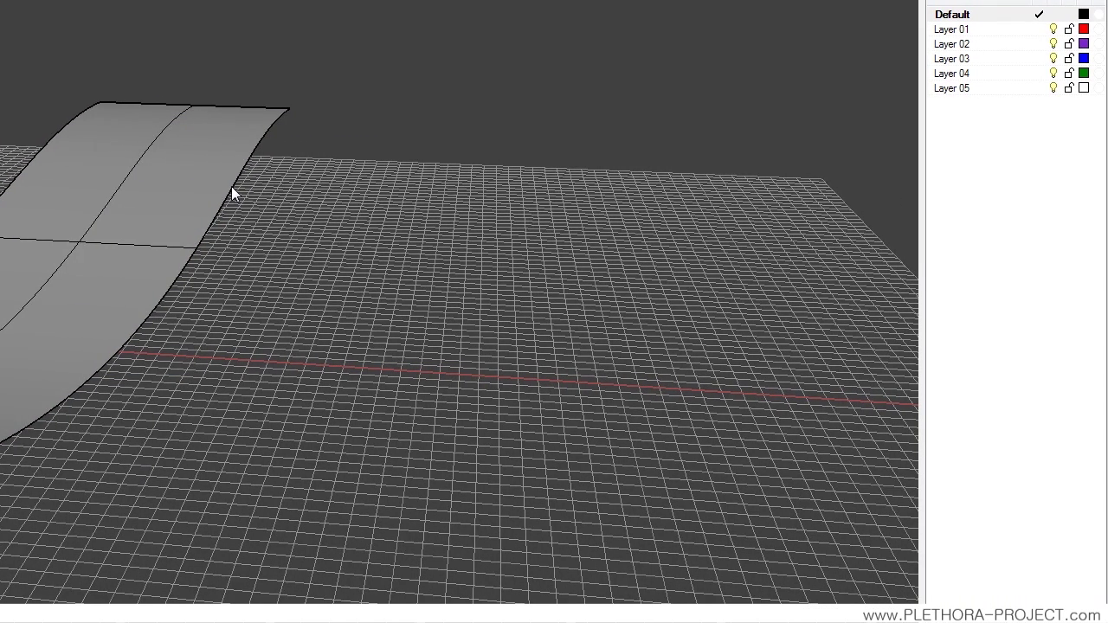
Drag the edge curve's upper control points right so the sheet curls at its top
{"action": "left_click", "coordinate": [232, 186]}
{"action": "left_click", "coordinate": [281, 228]}
{"action": "key", "text": "F10"}
{"action": "left_click_drag", "start_coordinate": [180, 53], "coordinate": [390, 205]}
{"action": "left_click_drag", "start_coordinate": [290, 109], "coordinate": [405, 115]}
{"action": "right_click_drag", "start_coordinate": [374, 231], "coordinate": [227, 217]}
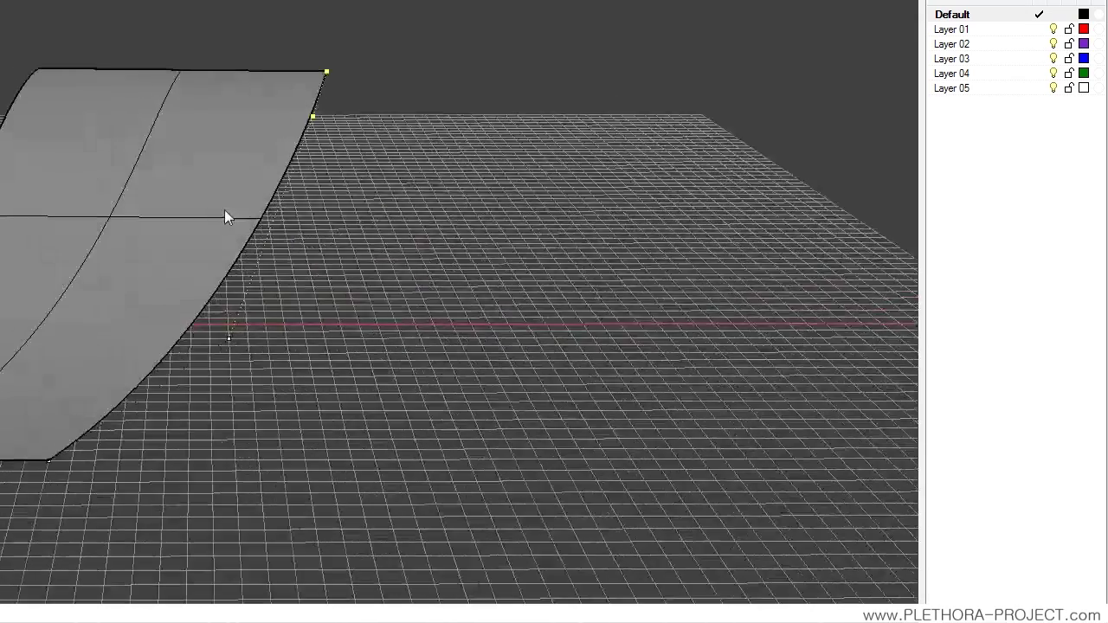
{"action": "right_click_drag", "start_coordinate": [297, 186], "coordinate": [281, 248]}
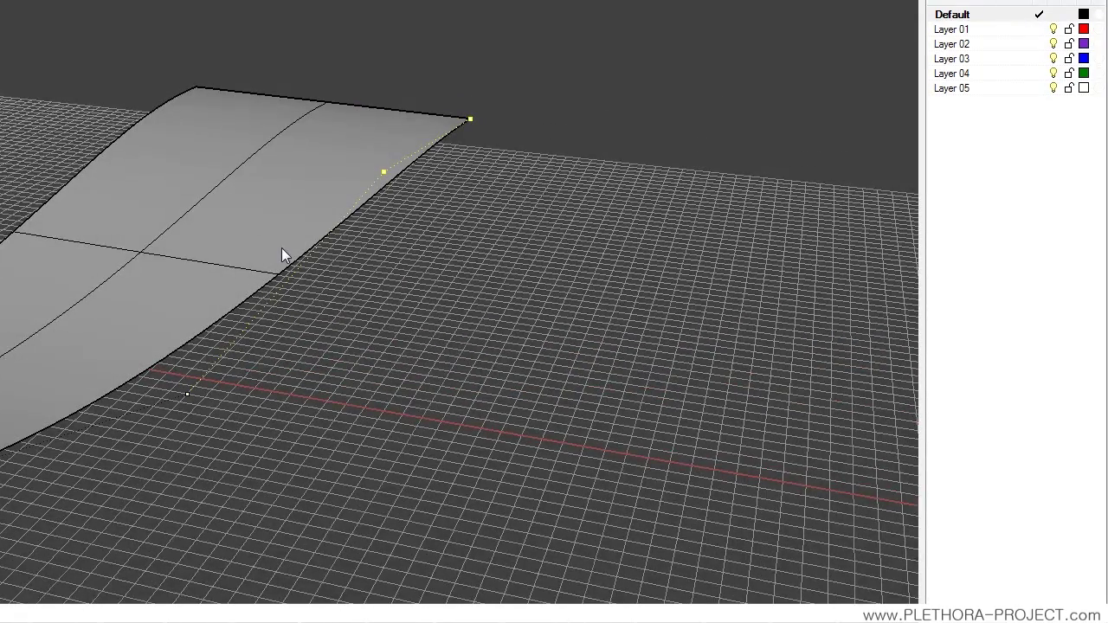
Select the lofted surface, undo, and adjust its points again
{"action": "left_click", "coordinate": [243, 163]}
{"action": "key", "text": "ctrl+z"}
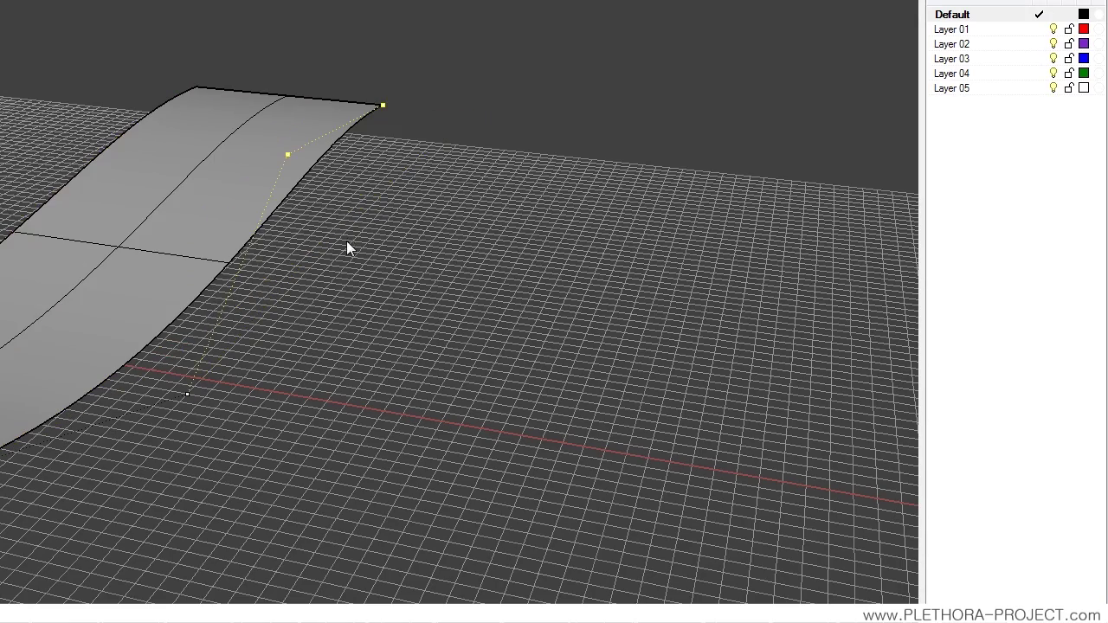
{"action": "right_click_drag", "start_coordinate": [241, 228], "coordinate": [291, 219]}
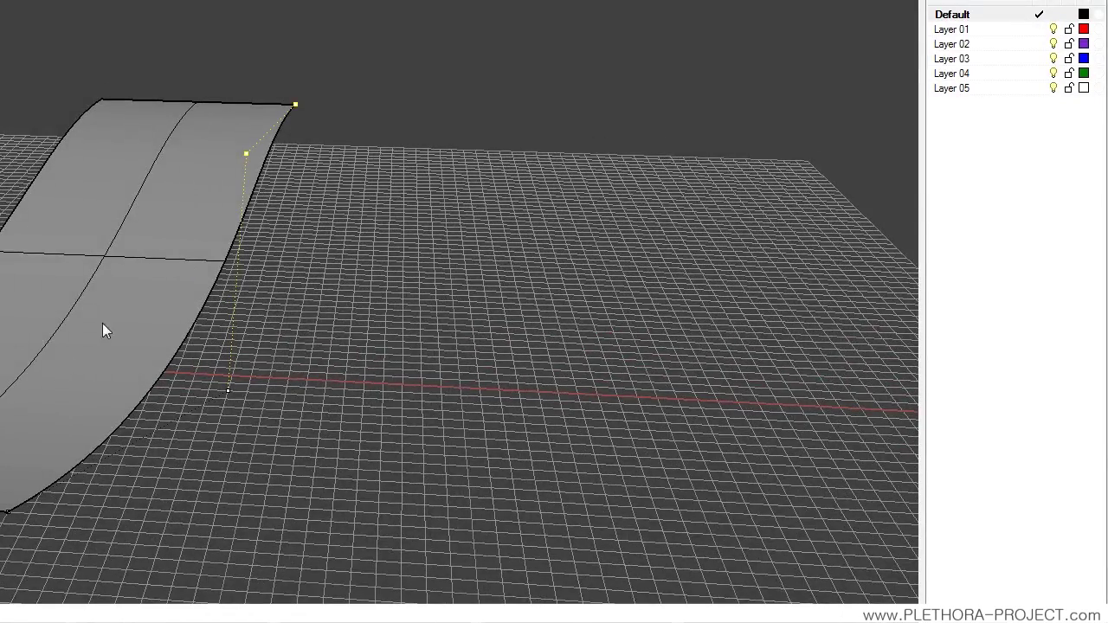
{"action": "right_click_drag", "start_coordinate": [103, 329], "coordinate": [170, 264]}
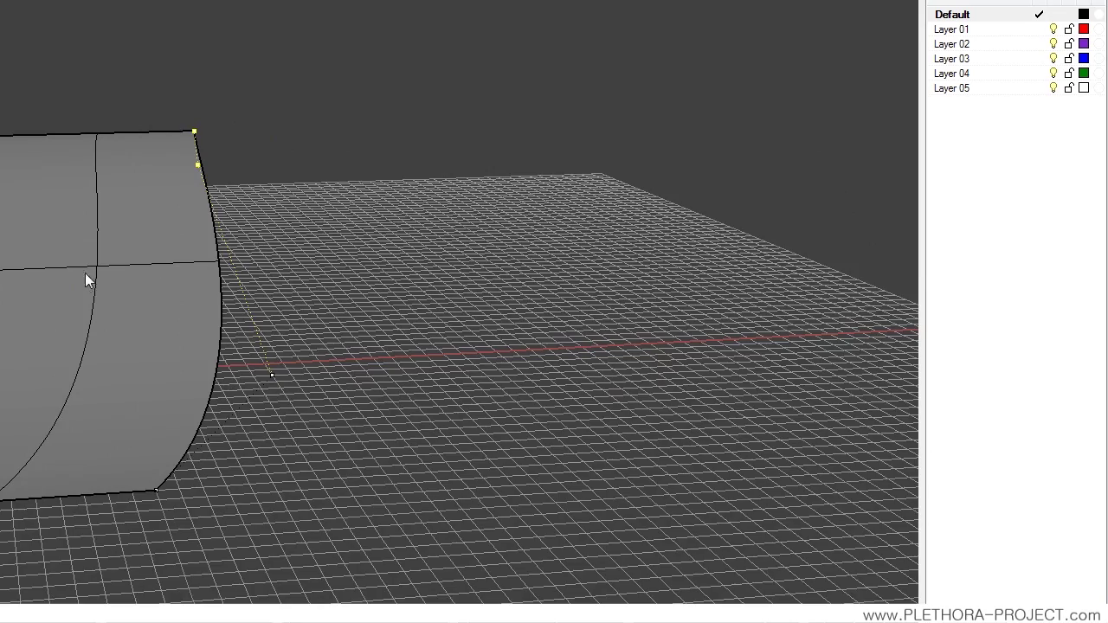
Select the lofted sheet and delete it, leaving only the two bent curves
{"action": "right_click_drag", "start_coordinate": [85, 274], "coordinate": [237, 187]}
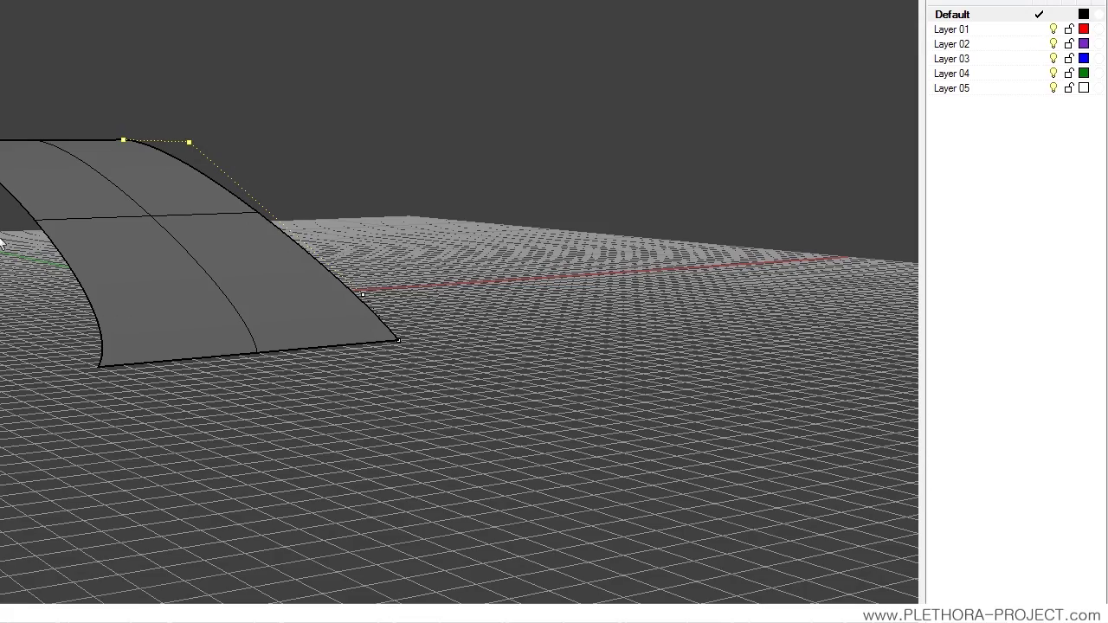
{"action": "right_click_drag", "start_coordinate": [237, 255], "coordinate": [766, 163]}
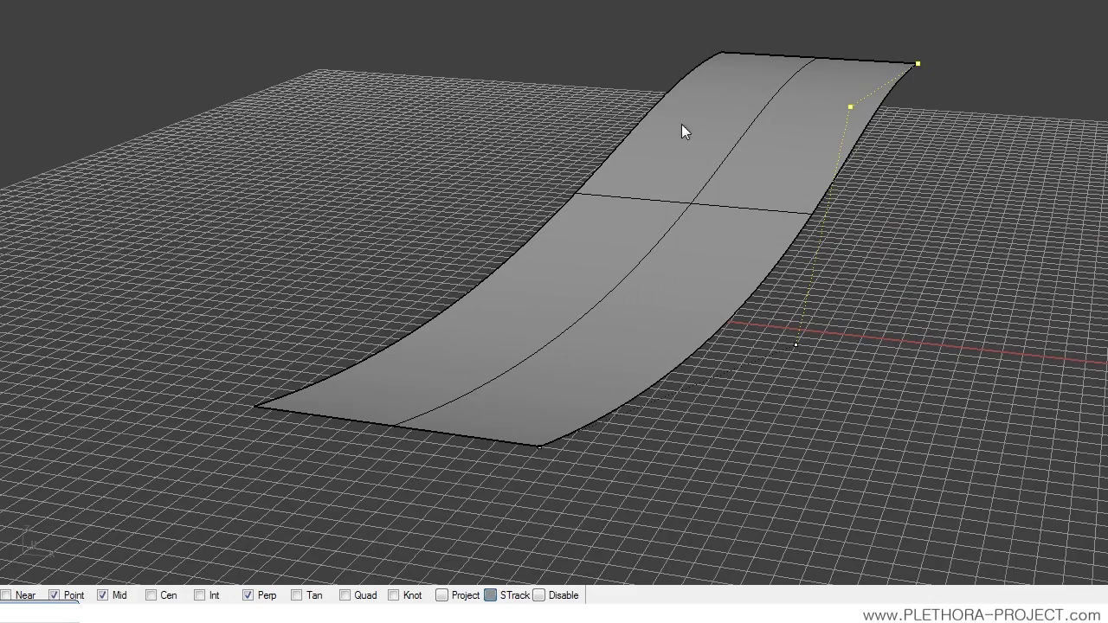
{"action": "left_click", "coordinate": [782, 129]}
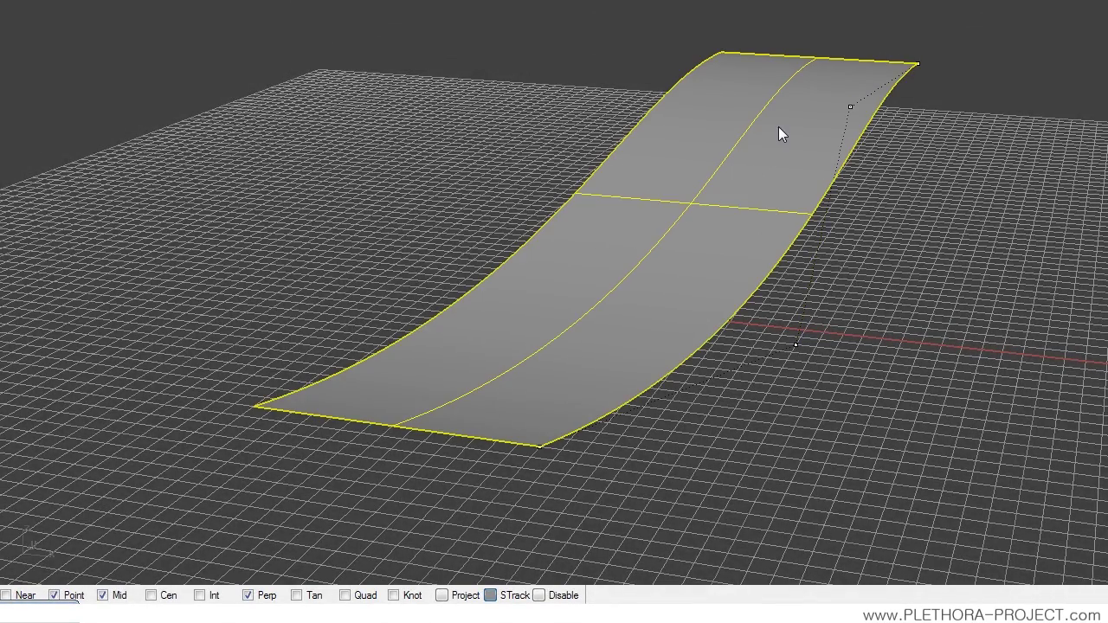
{"action": "right_click_drag", "start_coordinate": [809, 207], "coordinate": [579, 203]}
{"action": "key", "text": "Escape"}
{"action": "left_click", "coordinate": [742, 209]}
{"action": "key", "text": "Delete"}
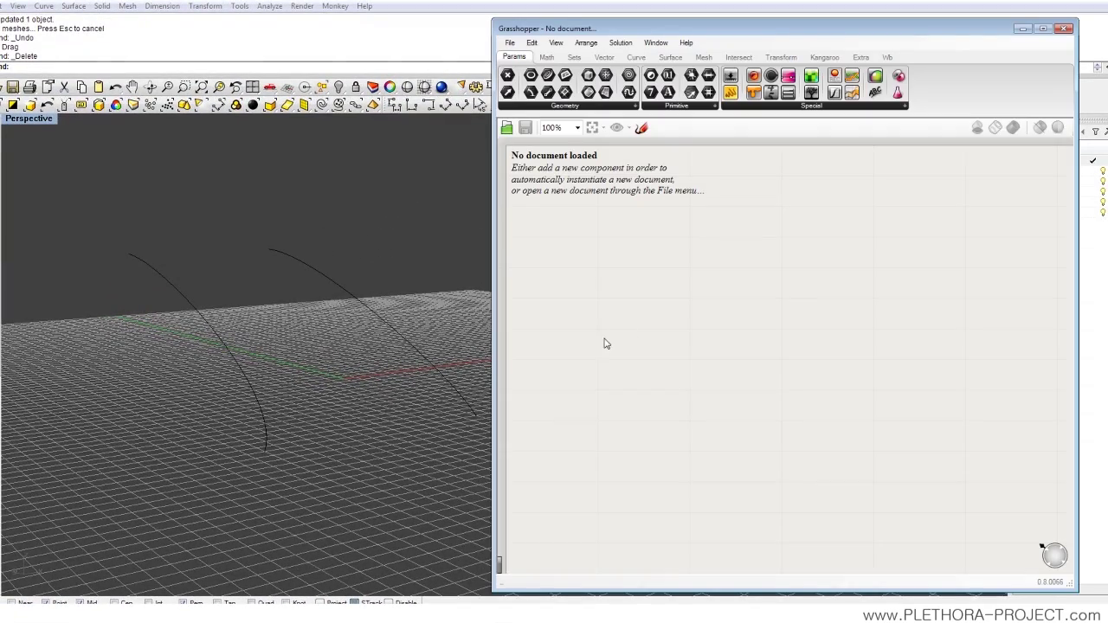
Browse the Params Geometry list and the other Grasshopper component tabs
{"action": "right_click_drag", "start_coordinate": [425, 338], "coordinate": [348, 345]}
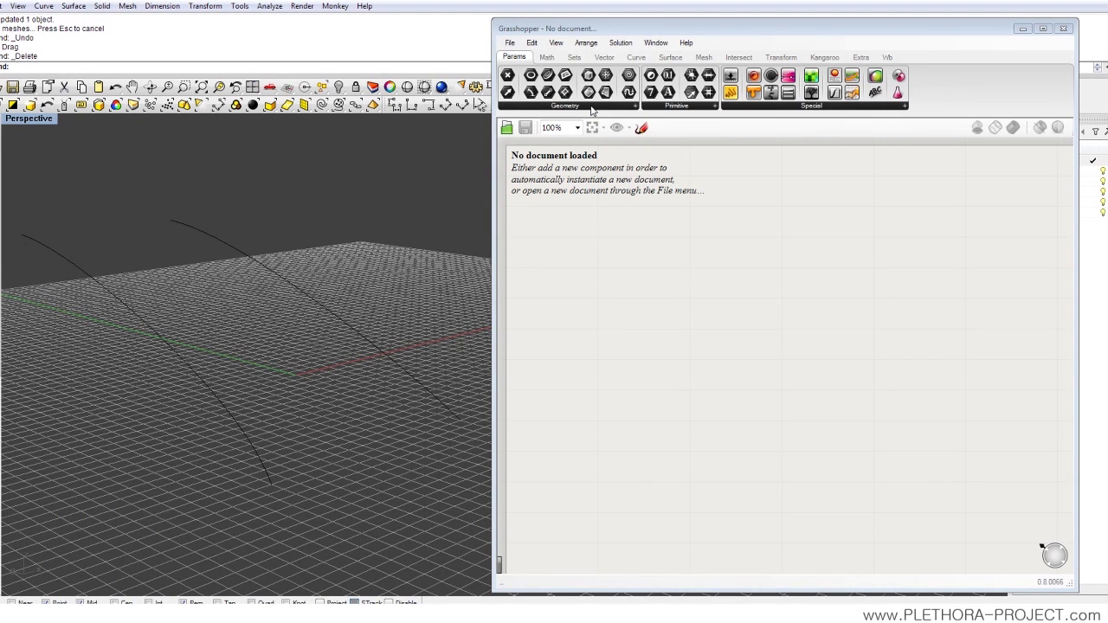
{"action": "left_click", "coordinate": [593, 105]}
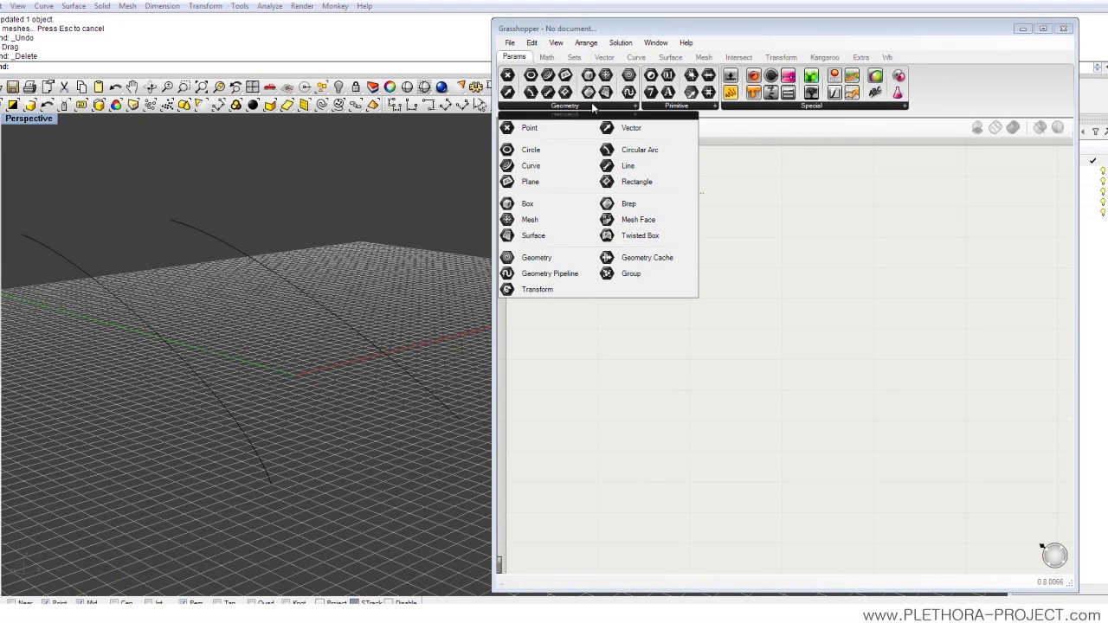
{"action": "left_click", "coordinate": [546, 58]}
{"action": "left_click", "coordinate": [575, 57]}
{"action": "left_click", "coordinate": [604, 58]}
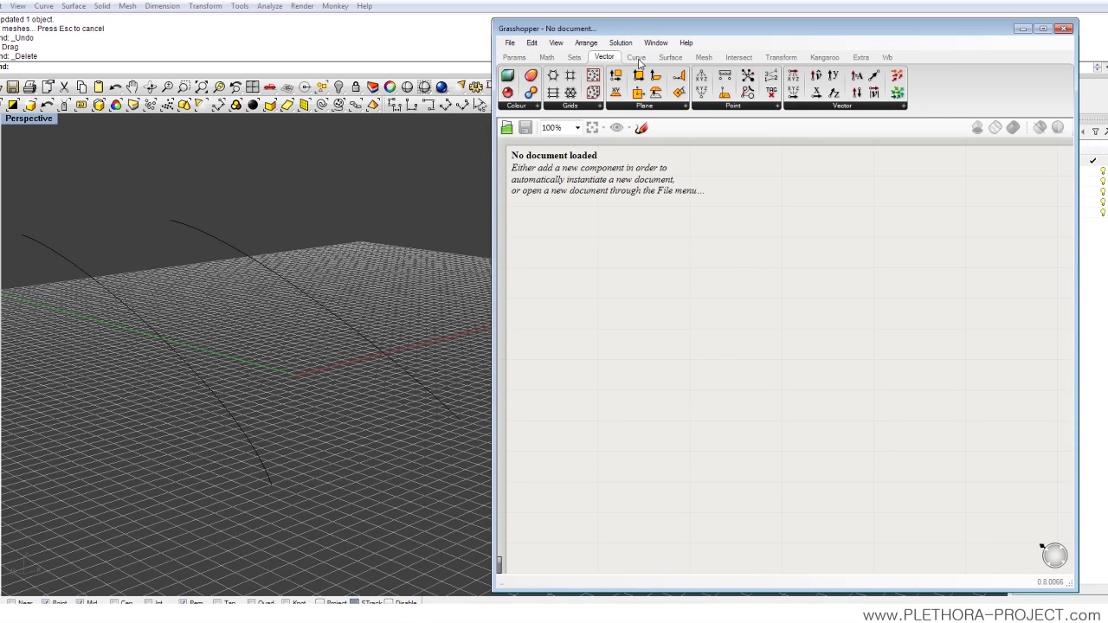
{"action": "left_click", "coordinate": [636, 57]}
{"action": "left_click", "coordinate": [517, 57]}
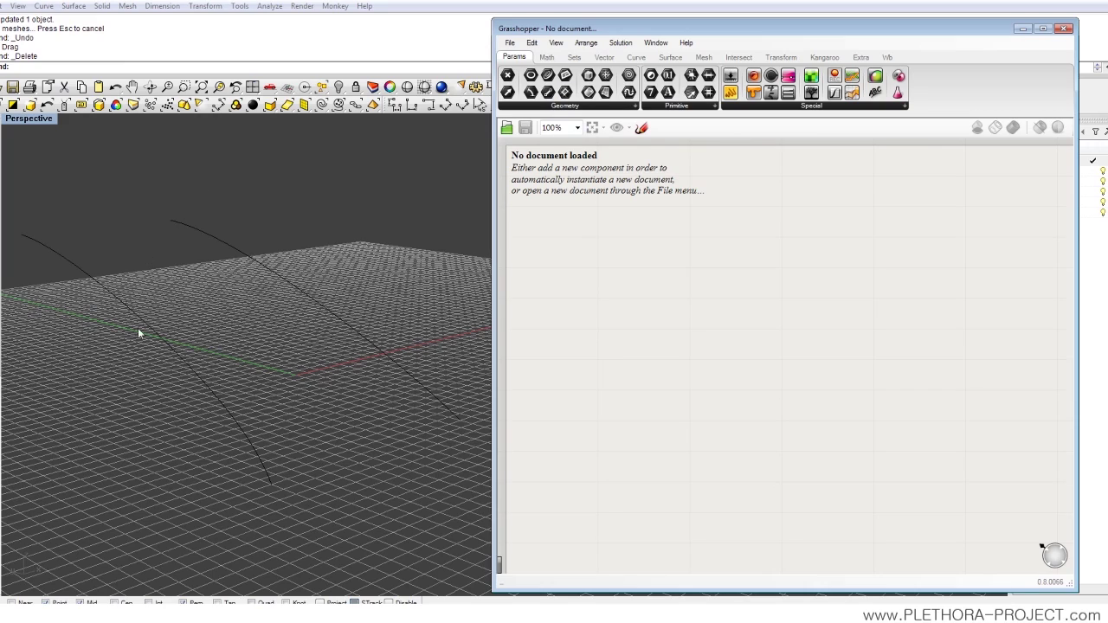
Place a Curve parameter from the Params Geometry list onto the canvas
{"action": "right_click_drag", "start_coordinate": [337, 336], "coordinate": [269, 257]}
{"action": "left_click", "coordinate": [311, 252]}
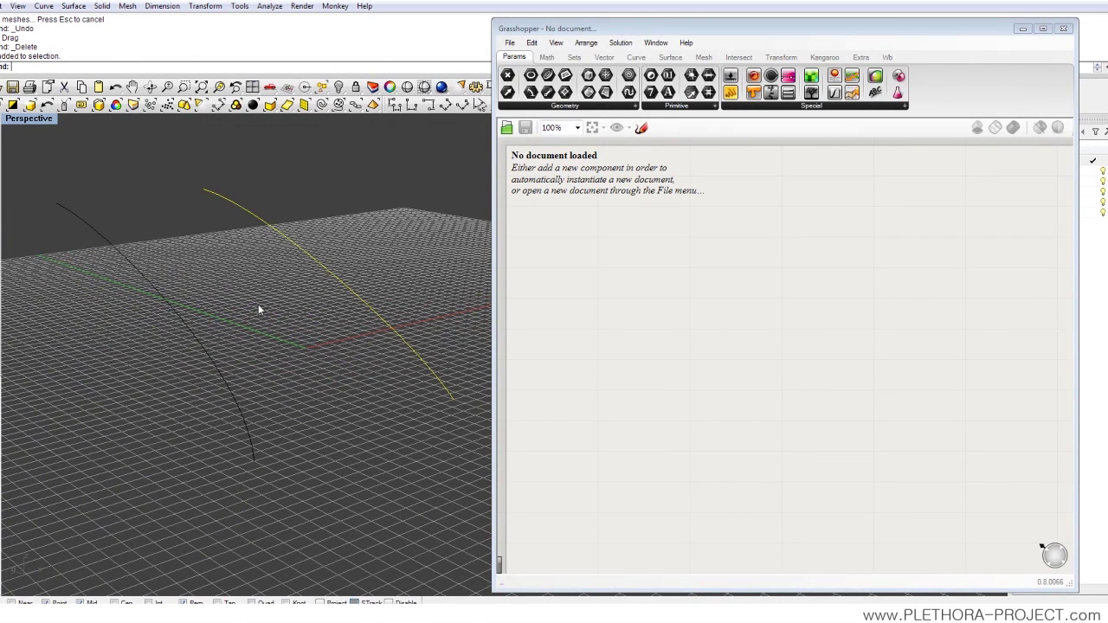
{"action": "left_click", "coordinate": [197, 343]}
{"action": "left_click_drag", "start_coordinate": [307, 343], "coordinate": [287, 361]}
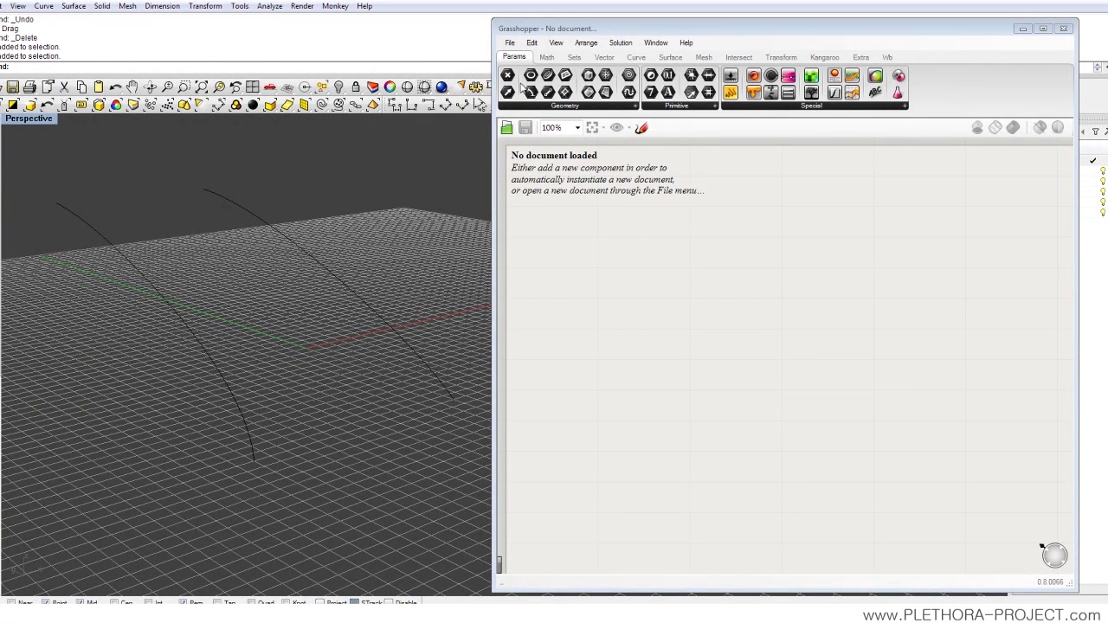
{"action": "left_click", "coordinate": [571, 108]}
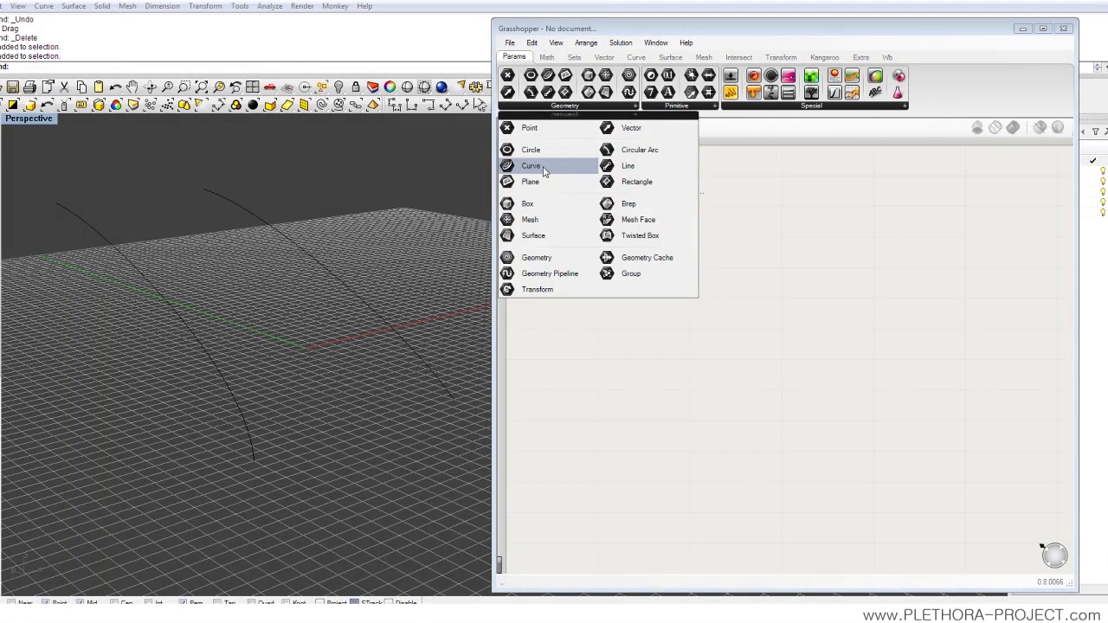
{"action": "left_click_drag", "start_coordinate": [545, 168], "coordinate": [588, 261]}
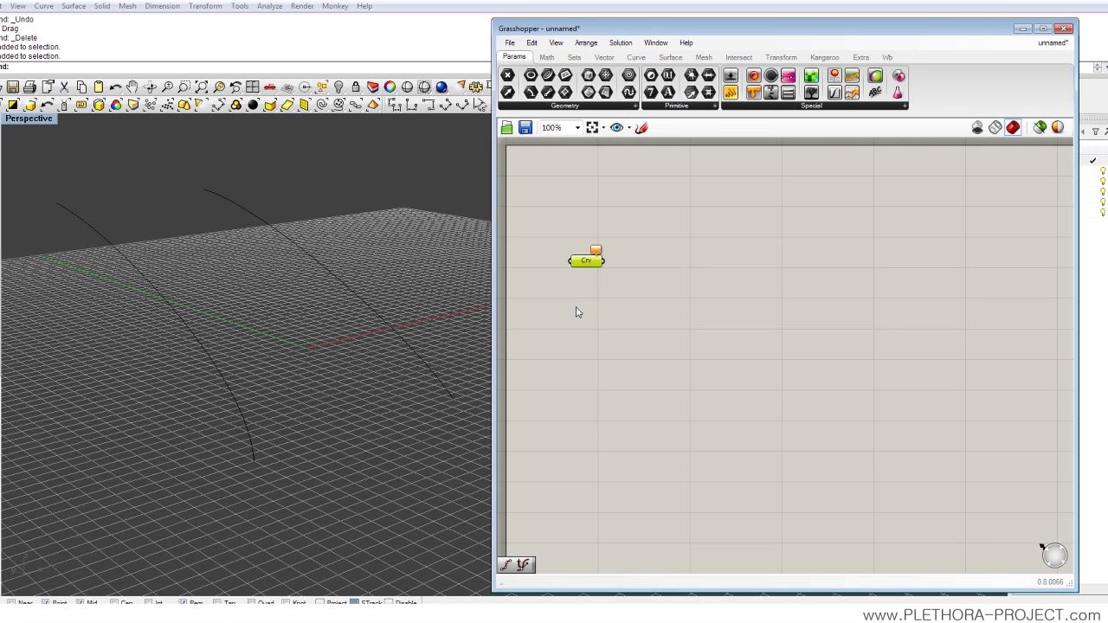
Pan and zoom the canvas, then nudge the Crv parameter slightly up-left
{"action": "mouse_move", "coordinate": [615, 304]}
{"action": "right_mouse_down"}
{"action": "mouse_move", "coordinate": [685, 309]}
{"action": "mouse_move", "coordinate": [638, 298]}
{"action": "mouse_move", "coordinate": [636, 327]}
{"action": "mouse_move", "coordinate": [663, 309]}
{"action": "mouse_move", "coordinate": [633, 306]}
{"action": "right_mouse_up"}
{"action": "scroll", "coordinate": [582, 284], "scroll_direction": "up", "scroll_amount": 1}
{"action": "scroll", "coordinate": [582, 285], "scroll_direction": "up", "scroll_amount": 6}
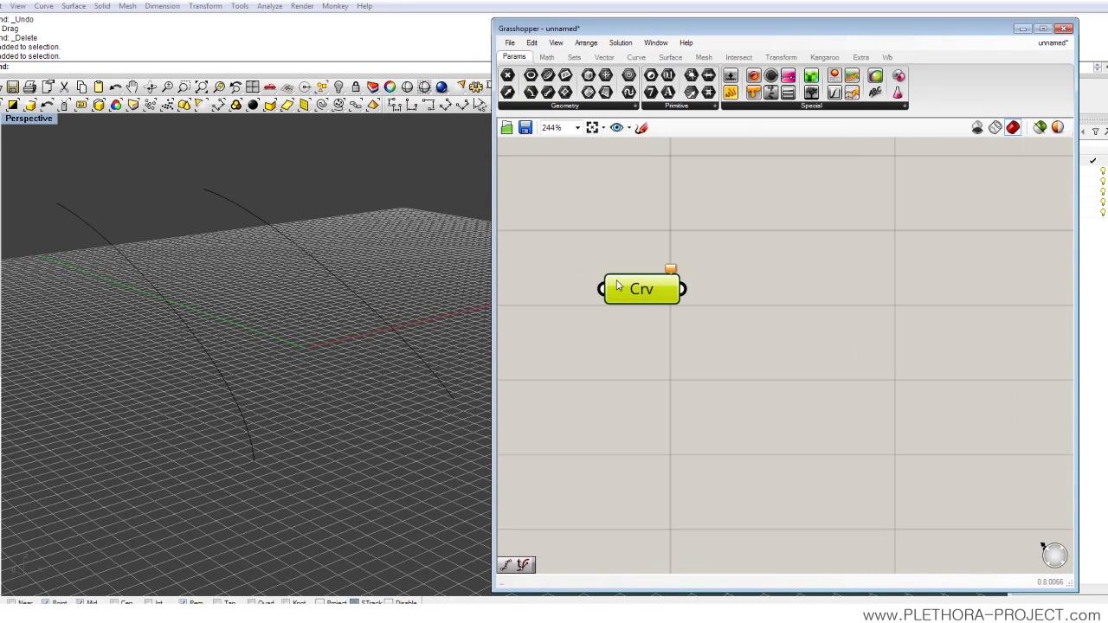
{"action": "scroll", "coordinate": [626, 280], "scroll_direction": "down", "scroll_amount": 5}
{"action": "scroll", "coordinate": [649, 320], "scroll_direction": "down", "scroll_amount": 4}
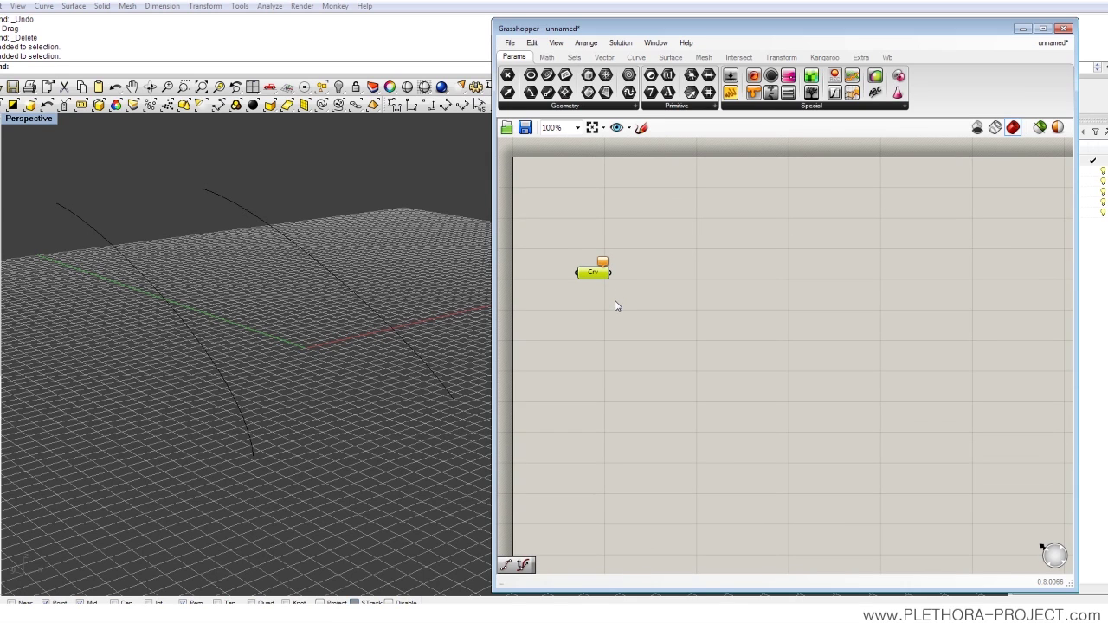
{"action": "scroll", "coordinate": [619, 307], "scroll_direction": "up", "scroll_amount": 4}
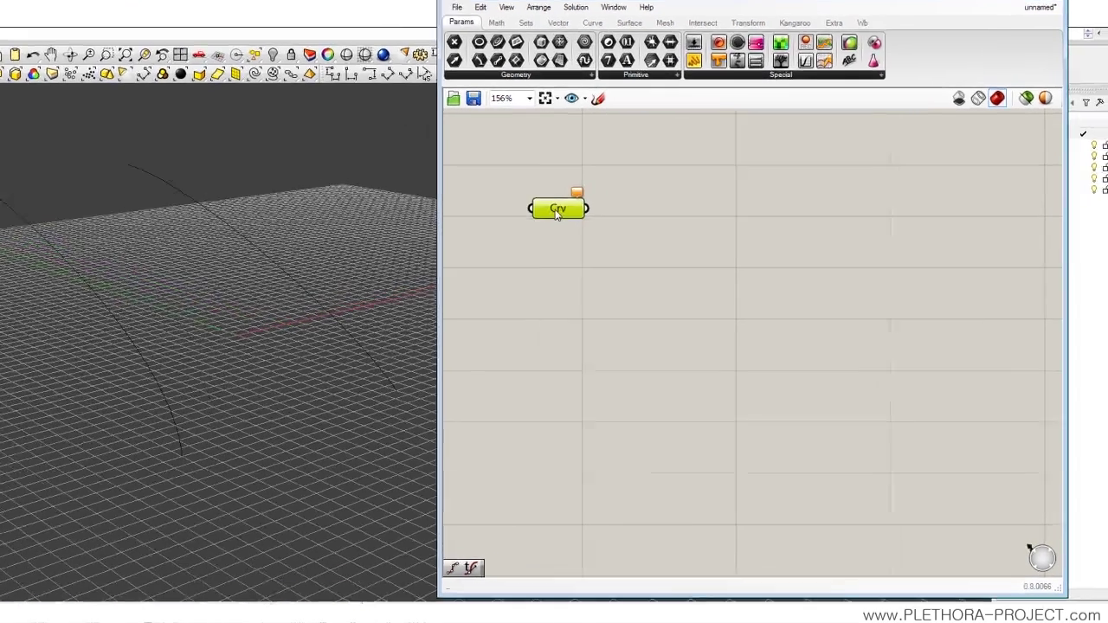
{"action": "left_click", "coordinate": [607, 229]}
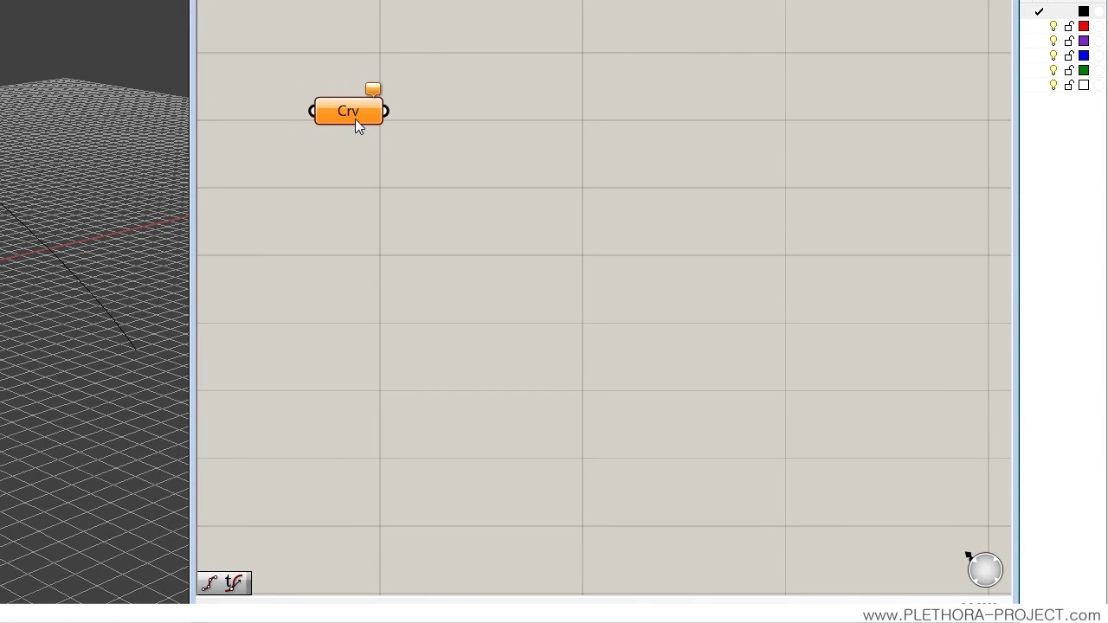
{"action": "left_click_drag", "start_coordinate": [360, 113], "coordinate": [357, 112]}
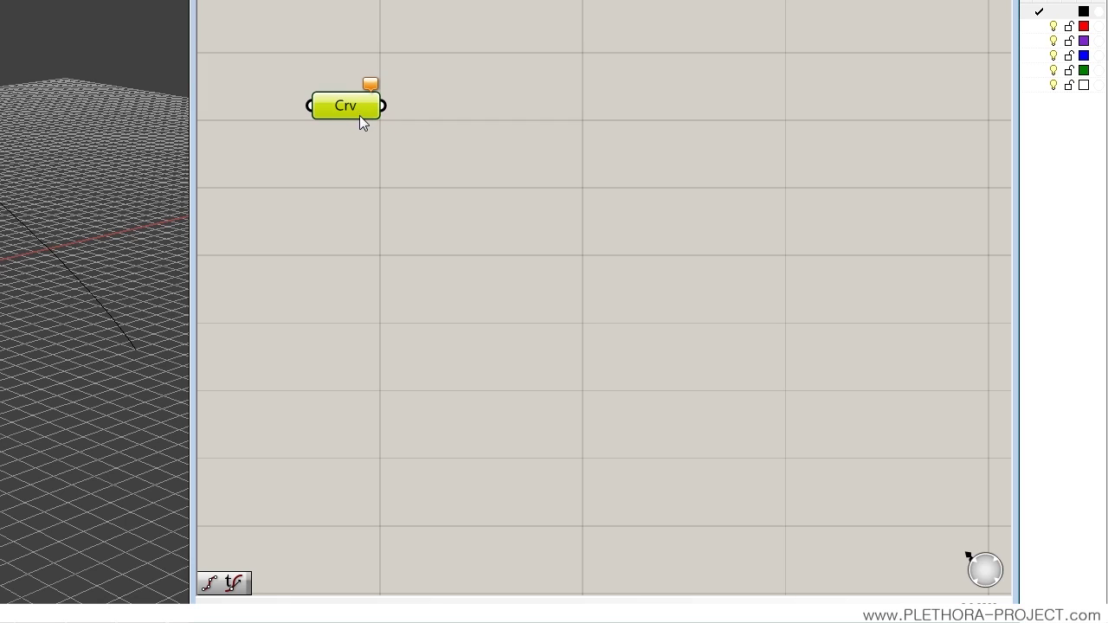
Move the Crv parameter to the top-left, noting its 'failed to collect data' warning
{"action": "left_click", "coordinate": [387, 146]}
{"action": "left_click", "coordinate": [388, 143]}
{"action": "mouse_move", "coordinate": [366, 84]}
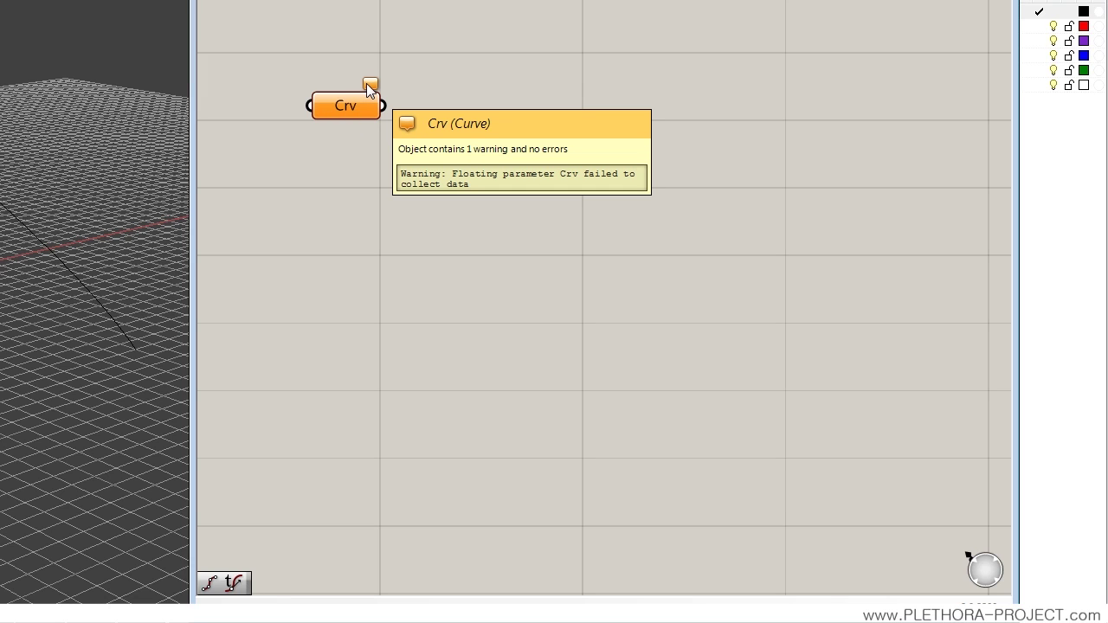
{"action": "left_click", "coordinate": [340, 105]}
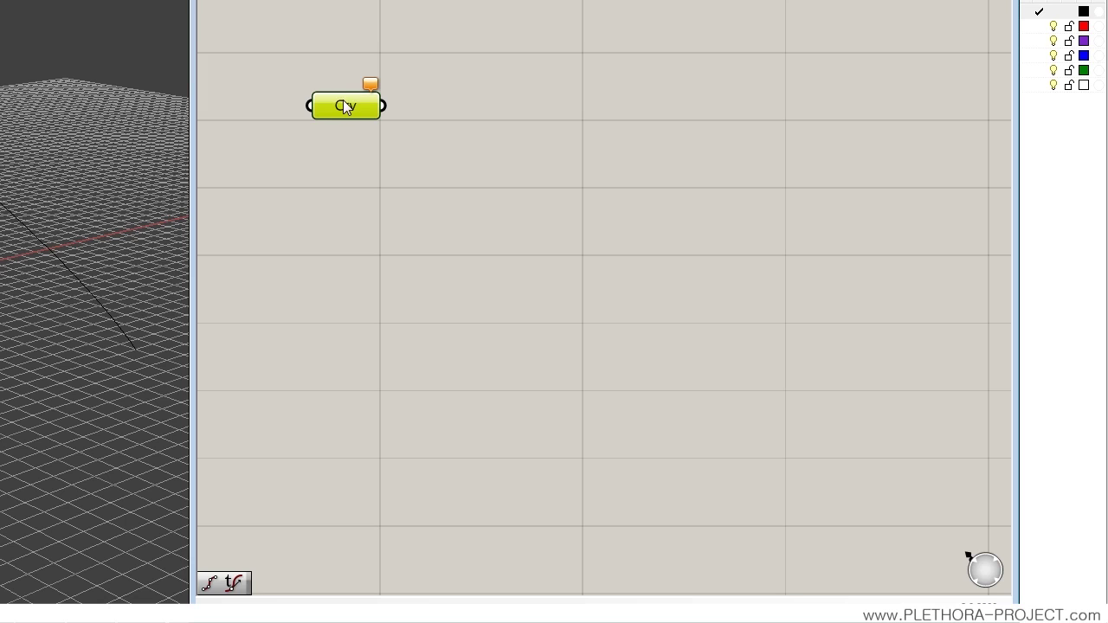
{"action": "left_click_drag", "start_coordinate": [341, 106], "coordinate": [335, 80]}
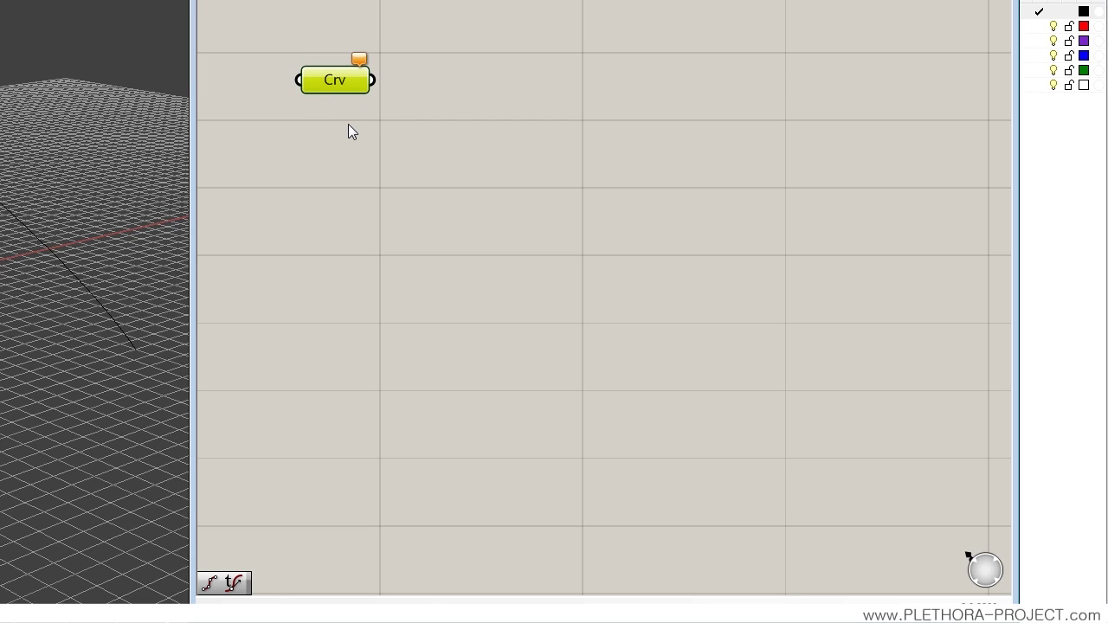
{"action": "left_click", "coordinate": [271, 182]}
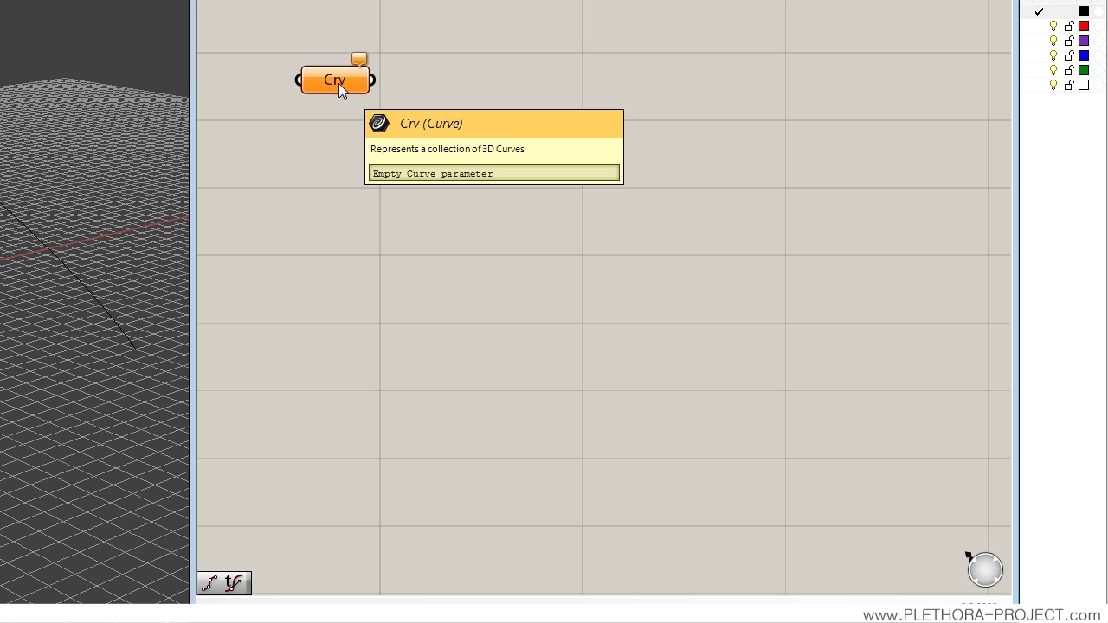
Assign the left Rhino curve to the Crv parameter with Set one Curve and check its preview
{"action": "right_click", "coordinate": [338, 83]}
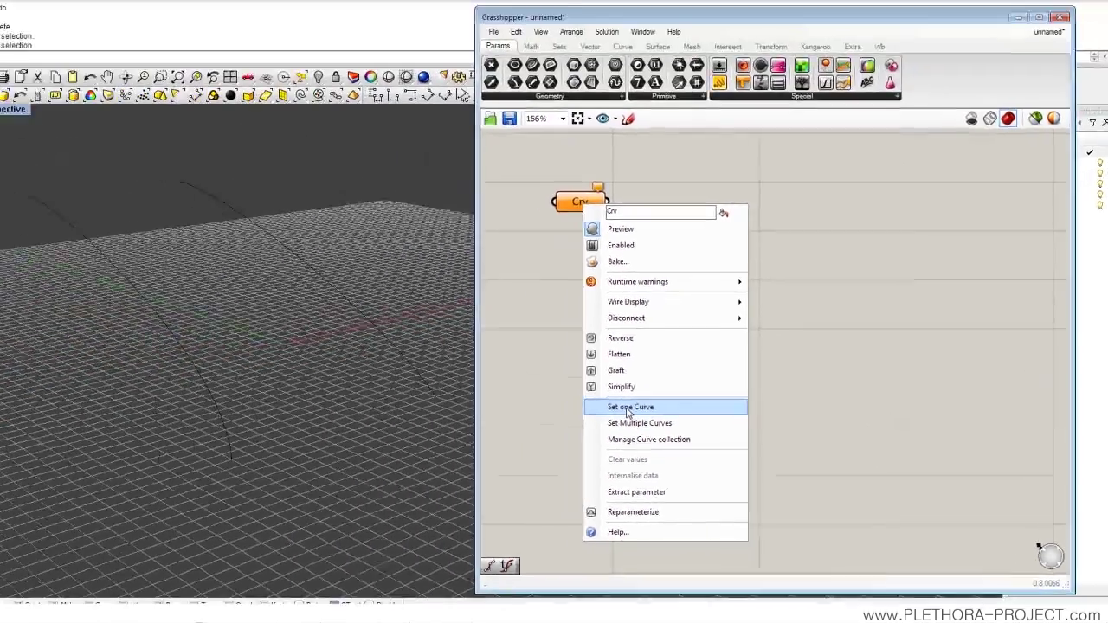
{"action": "left_click", "coordinate": [627, 411]}
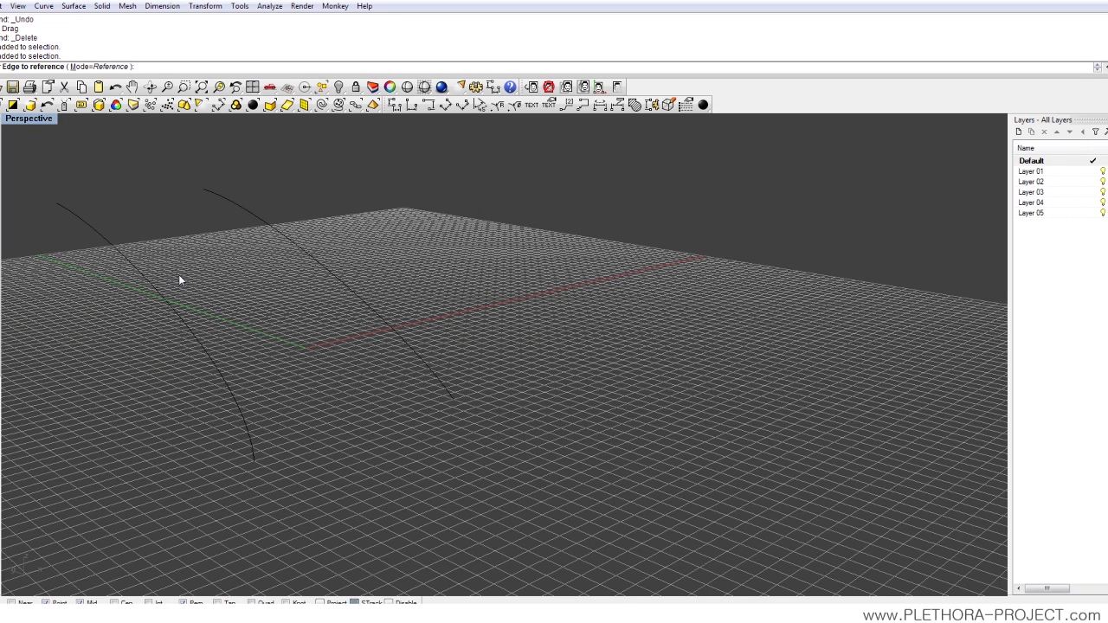
{"action": "left_click_drag", "start_coordinate": [126, 332], "coordinate": [115, 333]}
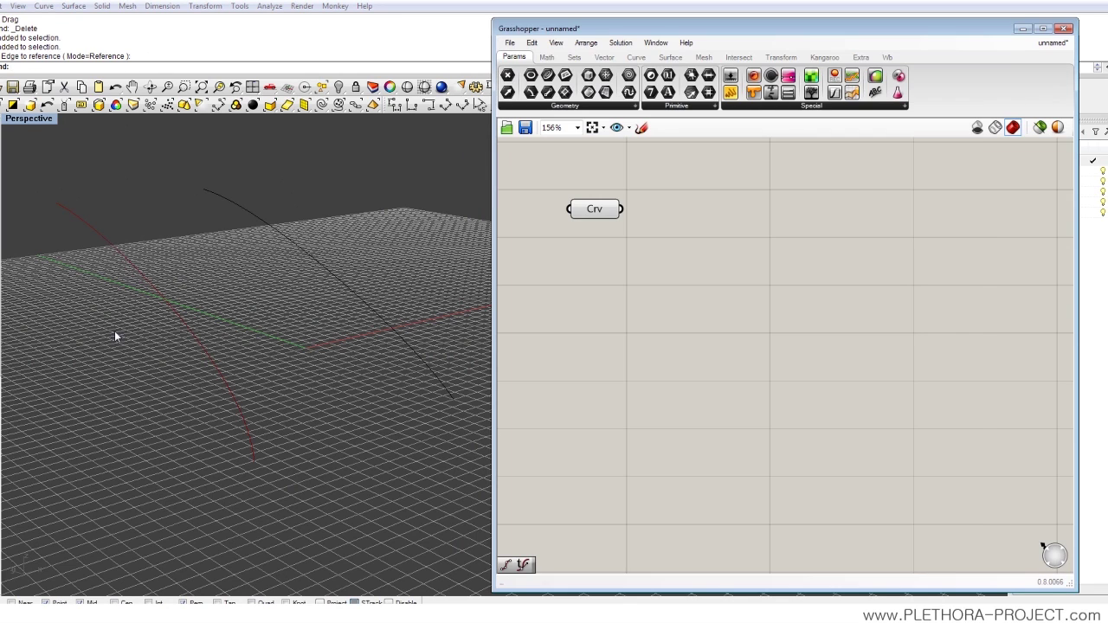
{"action": "right_click_drag", "start_coordinate": [241, 311], "coordinate": [247, 289]}
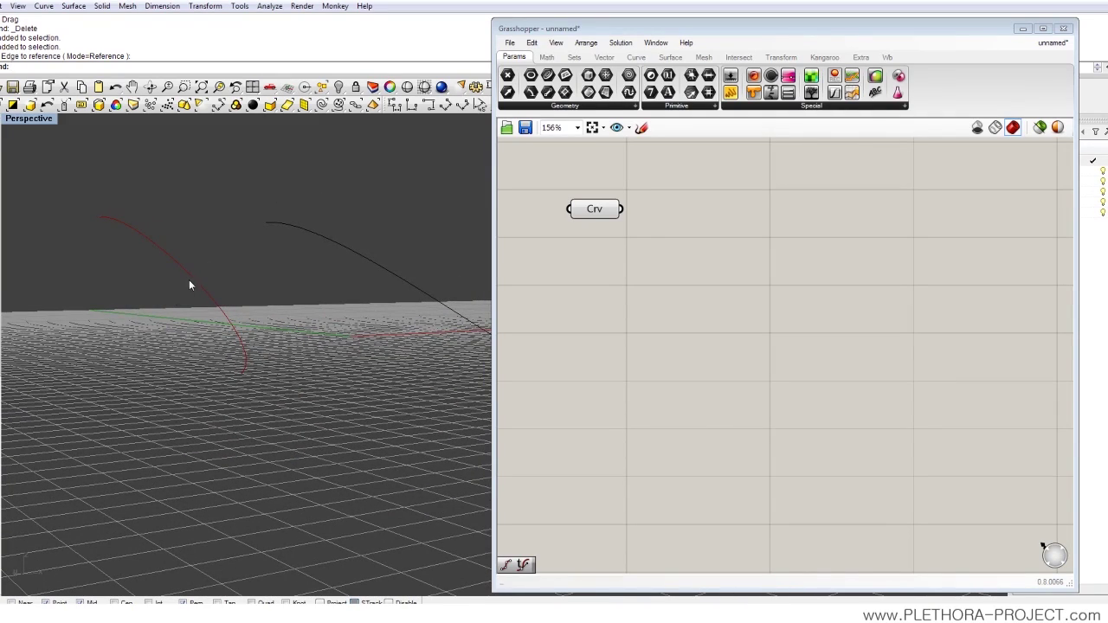
{"action": "left_click", "coordinate": [597, 213]}
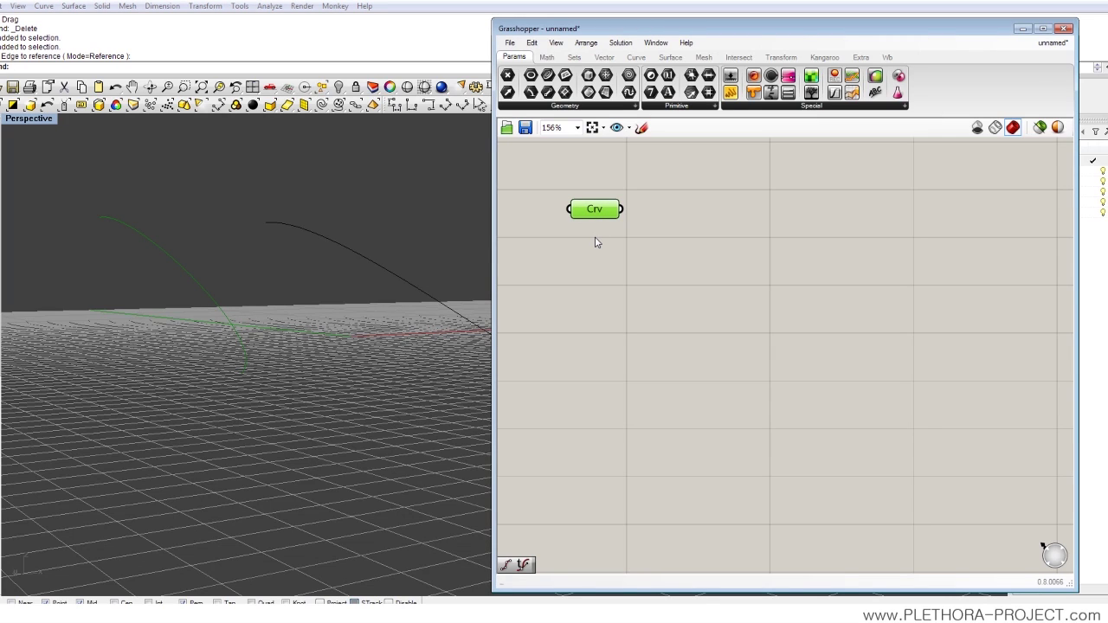
{"action": "left_click", "coordinate": [596, 242]}
{"action": "left_click", "coordinate": [603, 211]}
{"action": "left_click", "coordinate": [614, 259]}
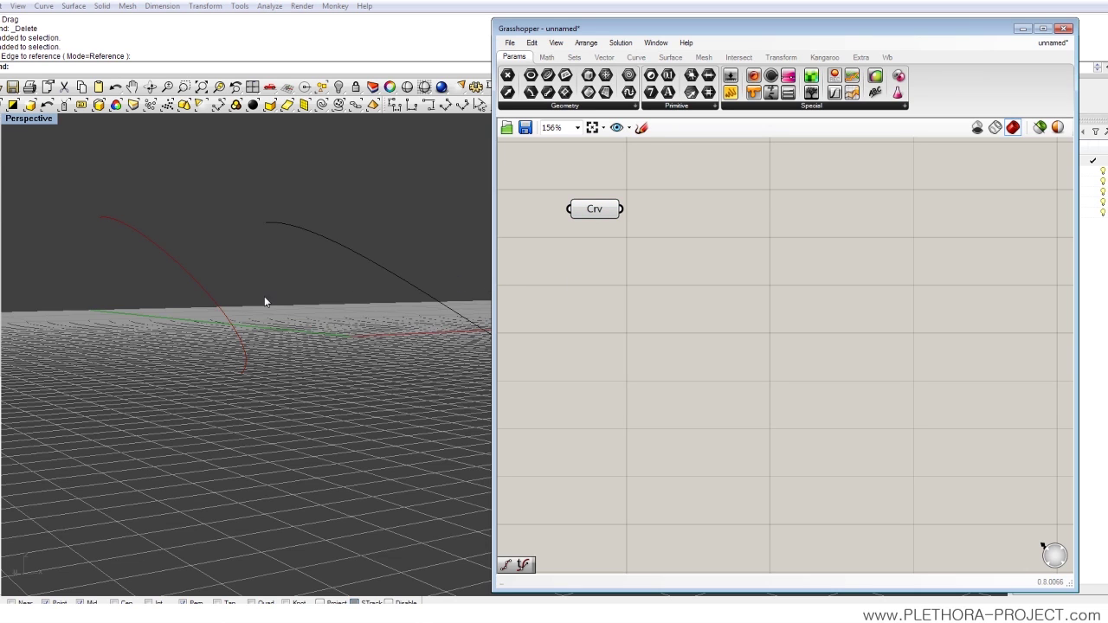
{"action": "right_click_drag", "start_coordinate": [264, 301], "coordinate": [170, 243]}
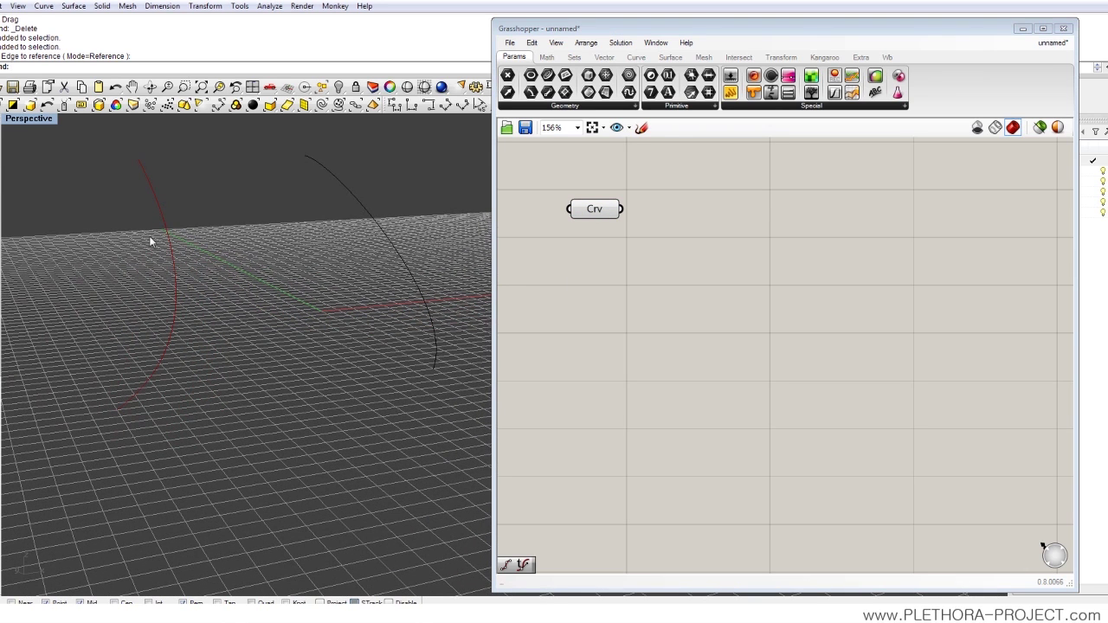
{"action": "left_click", "coordinate": [594, 212]}
{"action": "mouse_move", "coordinate": [594, 215]}
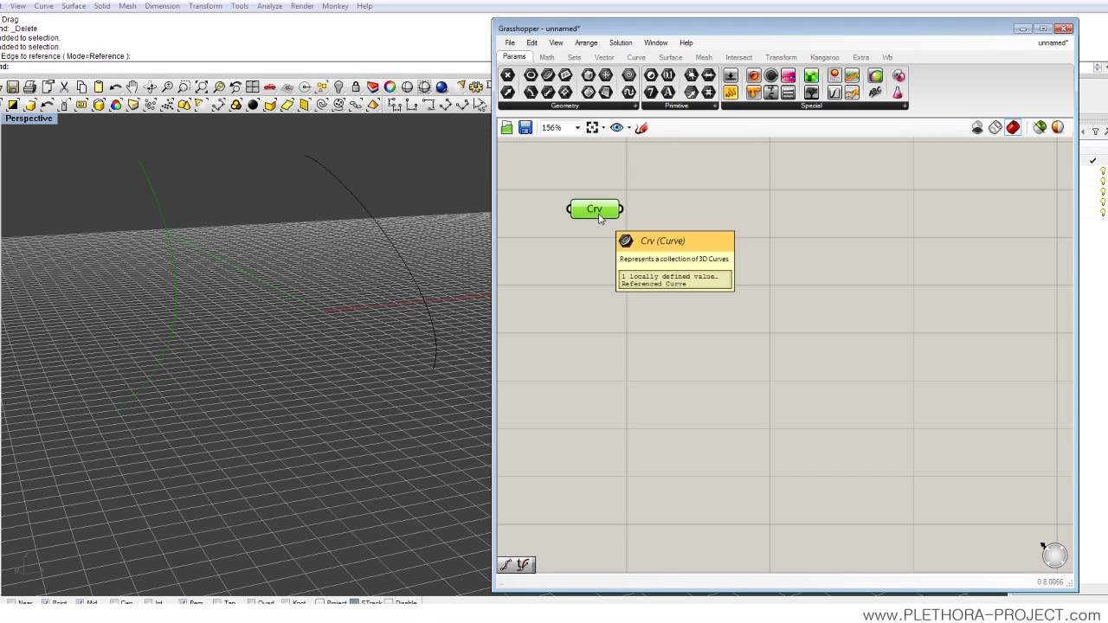
Duplicate the Crv parameter with Ctrl+C/Ctrl+V and place the copy below the first
{"action": "key", "text": "ctrl+c"}
{"action": "key", "text": "ctrl+v"}
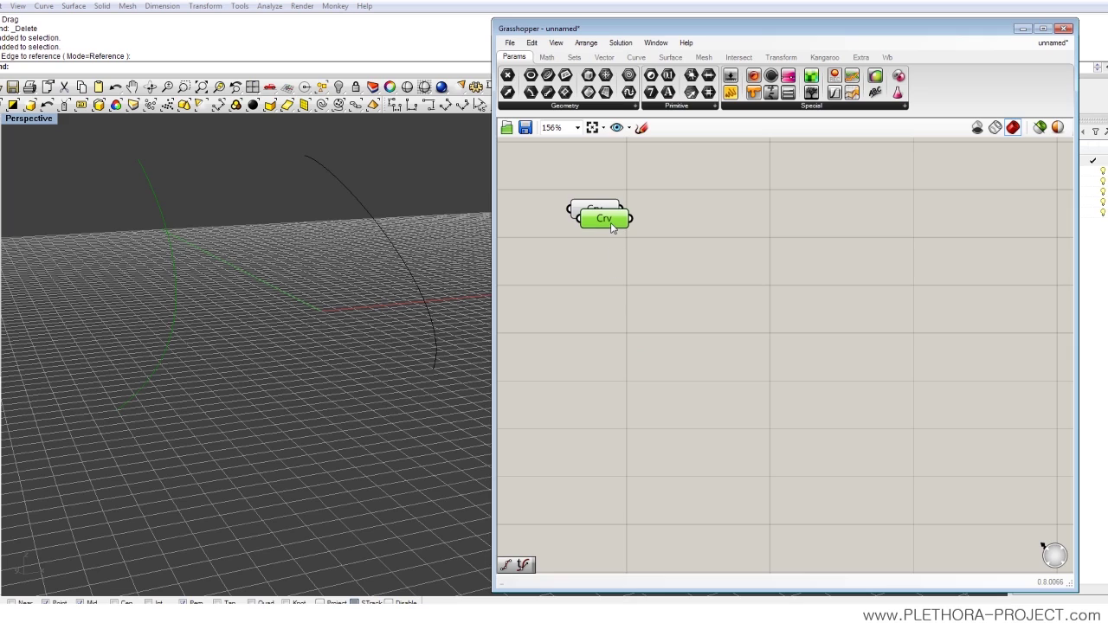
{"action": "left_click_drag", "start_coordinate": [612, 223], "coordinate": [603, 291]}
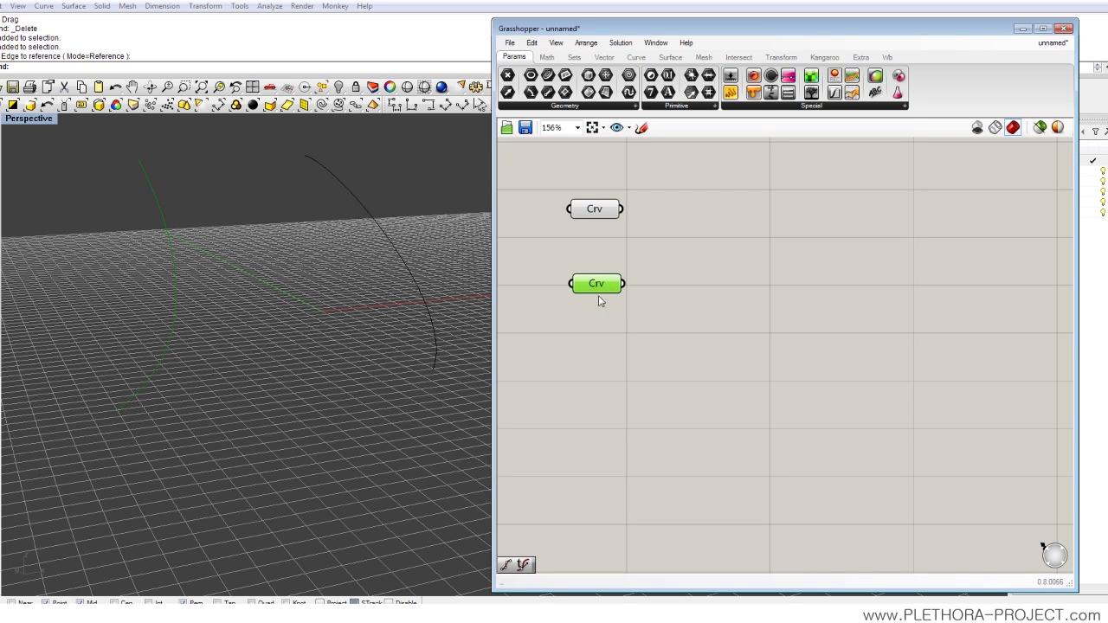
{"action": "left_click", "coordinate": [594, 317]}
{"action": "left_click", "coordinate": [589, 290]}
{"action": "left_click", "coordinate": [599, 214]}
{"action": "left_click", "coordinate": [599, 288]}
Set the second Crv parameter to the right-hand Rhino curve with Set one Curve
{"action": "right_click", "coordinate": [612, 288]}
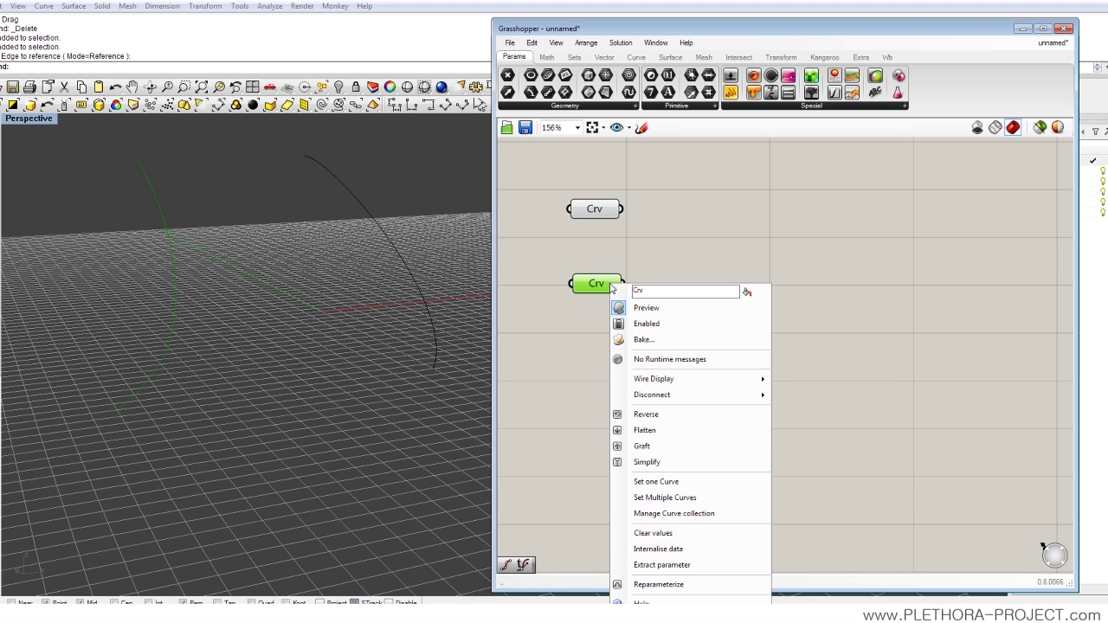
{"action": "left_click", "coordinate": [675, 482]}
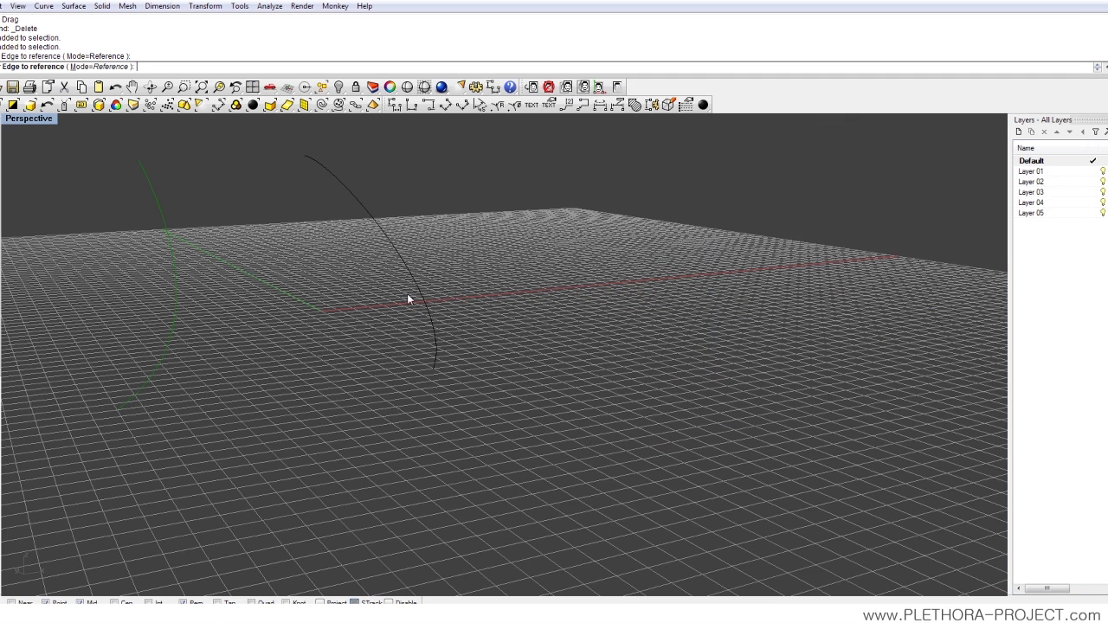
{"action": "left_click", "coordinate": [413, 282]}
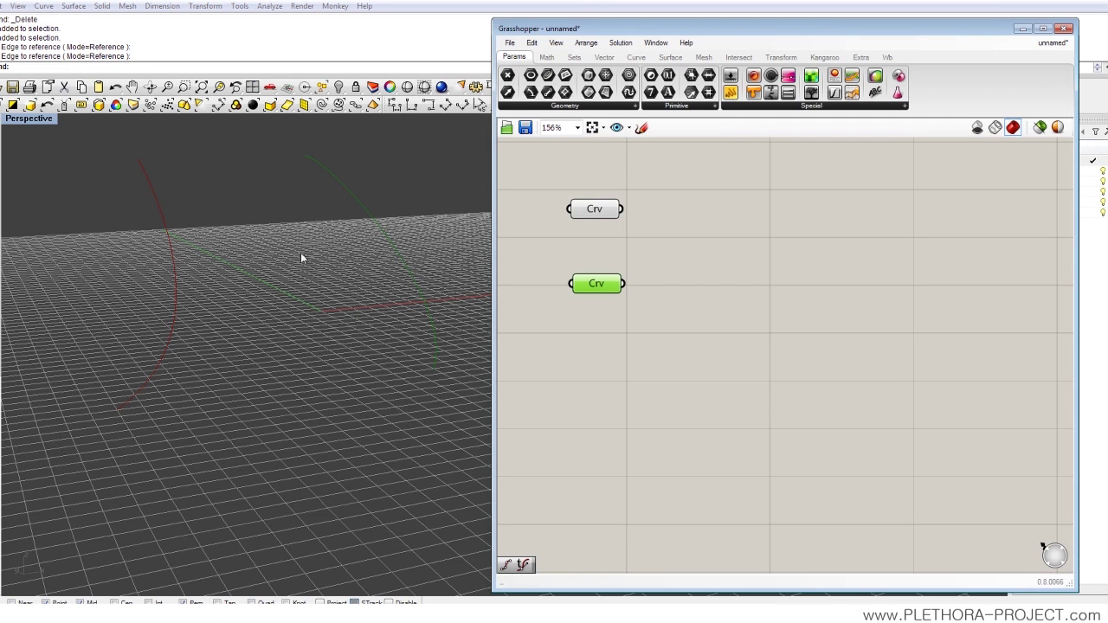
{"action": "right_click_drag", "start_coordinate": [302, 258], "coordinate": [296, 251]}
{"action": "right_click_drag", "start_coordinate": [288, 294], "coordinate": [532, 309]}
{"action": "left_click_drag", "start_coordinate": [595, 290], "coordinate": [593, 286]}
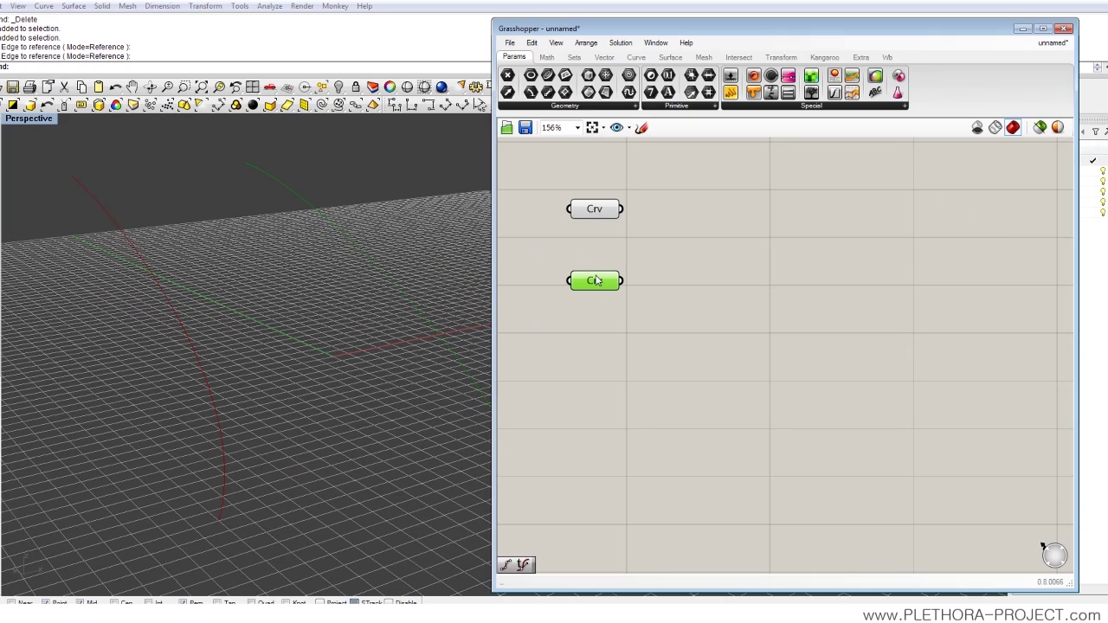
{"action": "right_click_drag", "start_coordinate": [222, 264], "coordinate": [328, 256]}
{"action": "right_click_drag", "start_coordinate": [317, 303], "coordinate": [306, 327]}
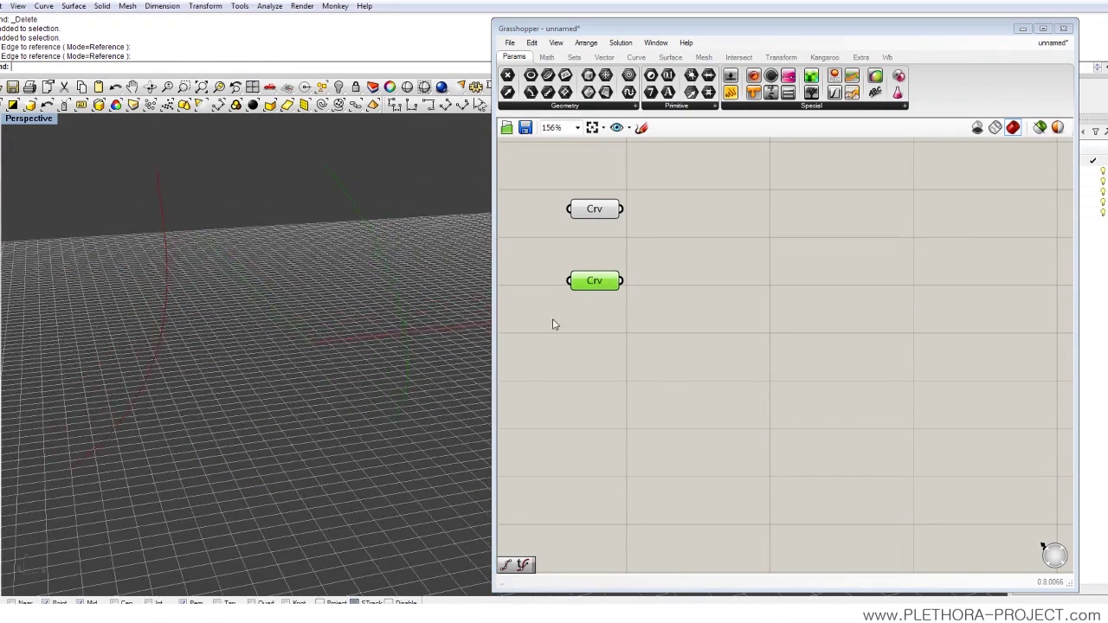
{"action": "left_click", "coordinate": [666, 309]}
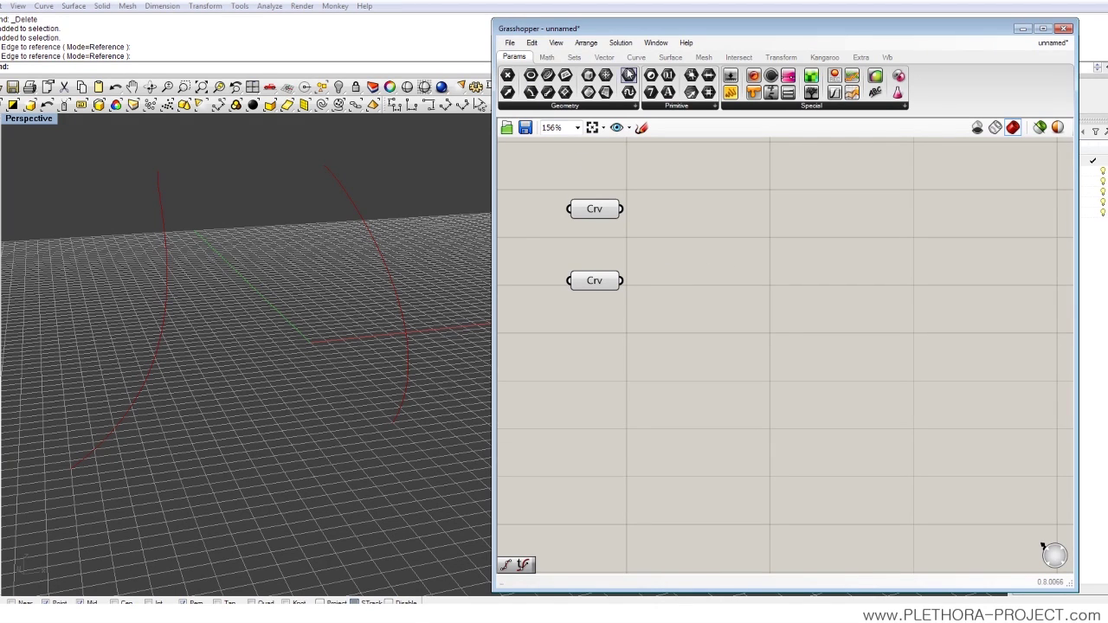
{"action": "left_click", "coordinate": [670, 59]}
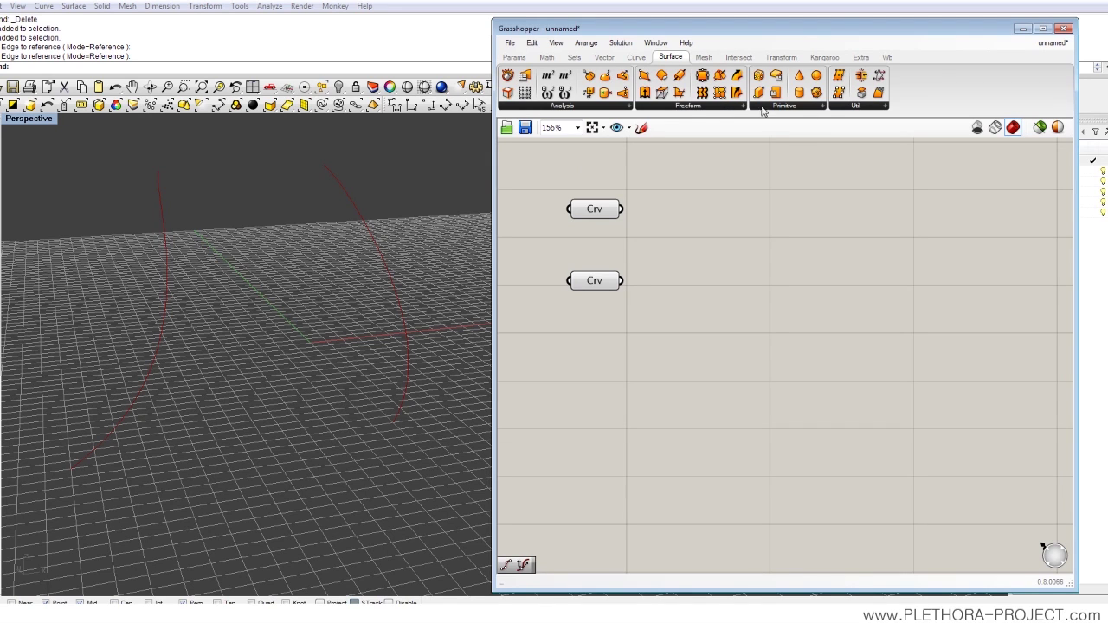
{"action": "left_click", "coordinate": [723, 107]}
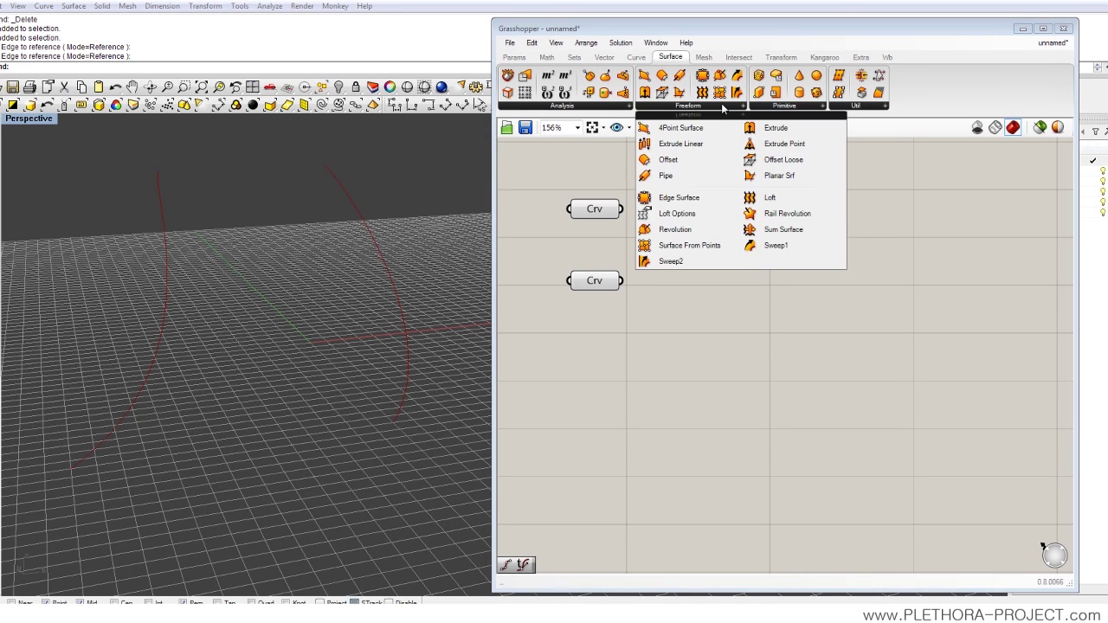
{"action": "left_click", "coordinate": [771, 198]}
{"action": "left_click", "coordinate": [731, 258]}
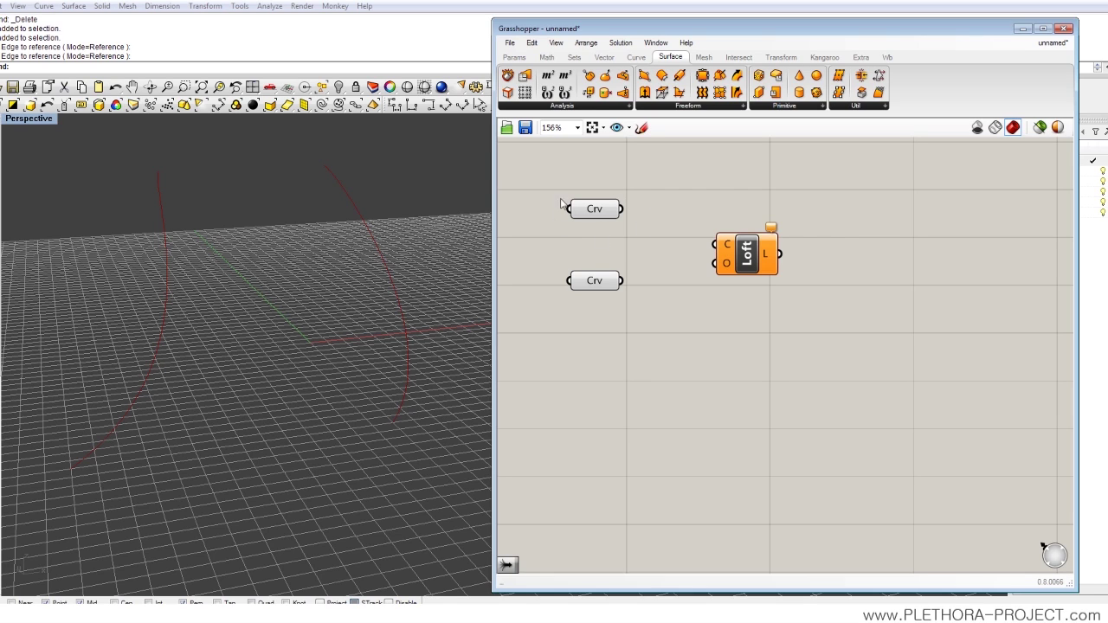
{"action": "left_click", "coordinate": [747, 257]}
{"action": "left_click_drag", "start_coordinate": [747, 257], "coordinate": [744, 250]}
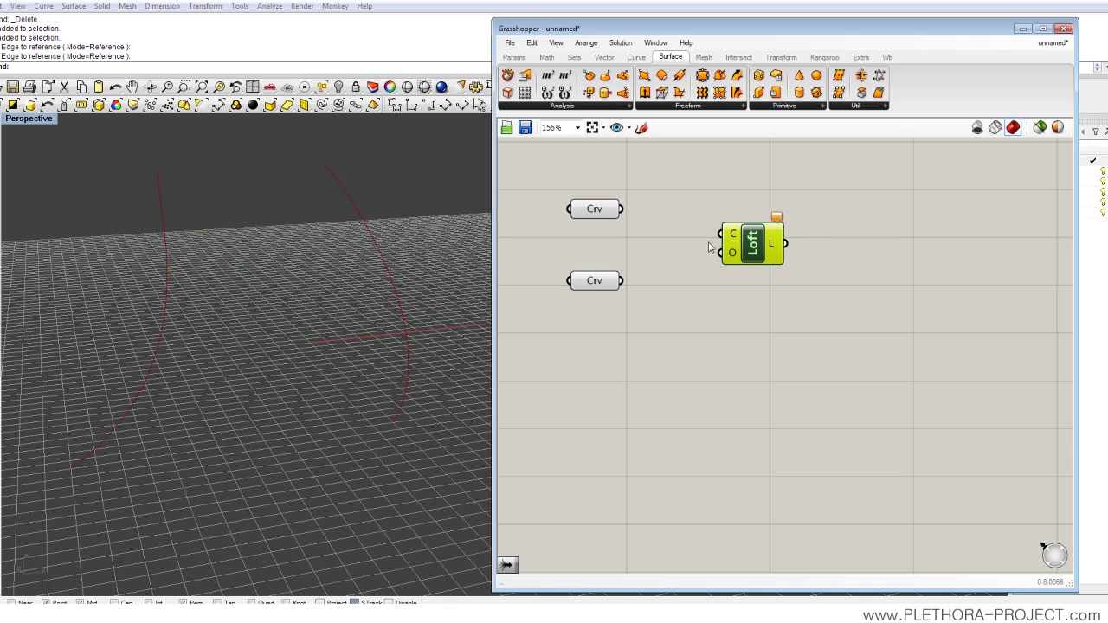
{"action": "left_click_drag", "start_coordinate": [758, 251], "coordinate": [818, 251]}
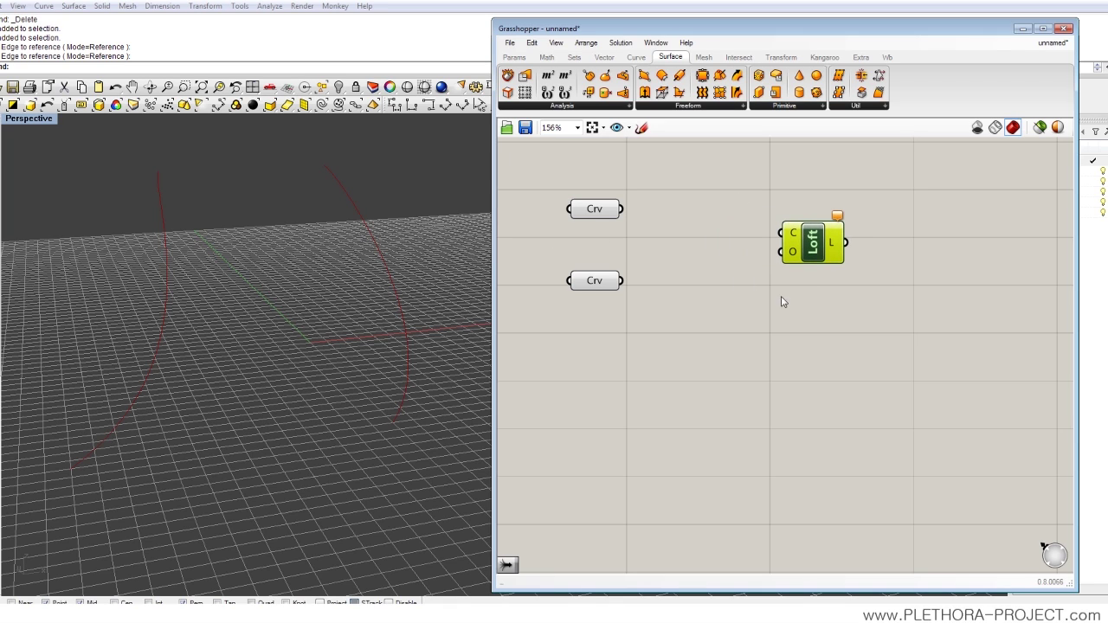
{"action": "left_click", "coordinate": [780, 193]}
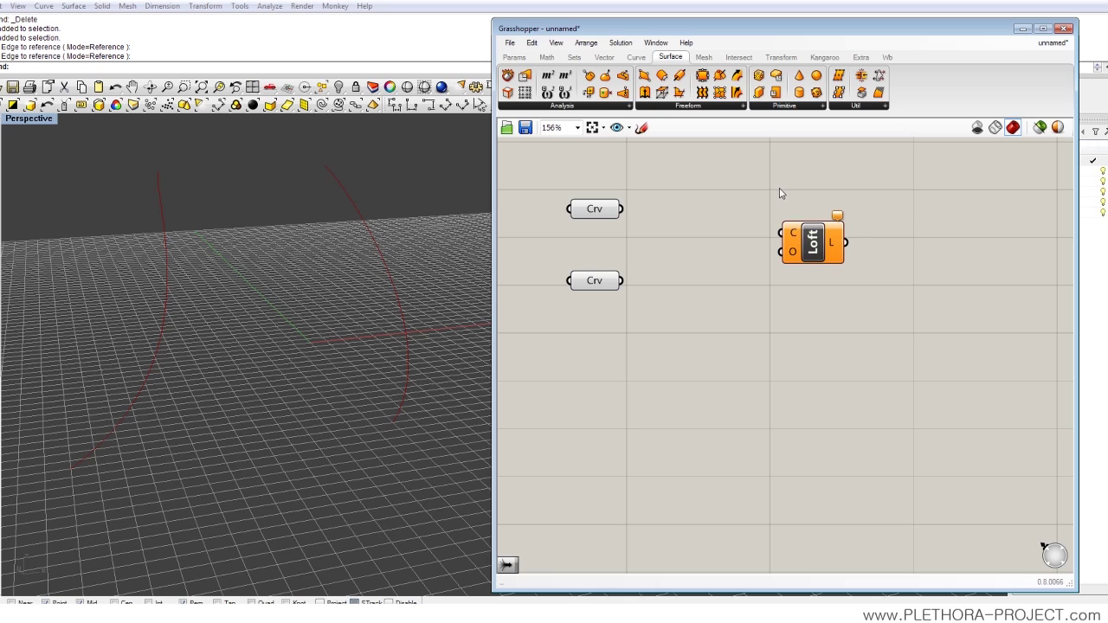
Wire both the top and bottom Crv parameters into the Loft's C input, Shift-adding the second
{"action": "mouse_move", "coordinate": [794, 235]}
{"action": "left_click_drag", "start_coordinate": [623, 210], "coordinate": [782, 233]}
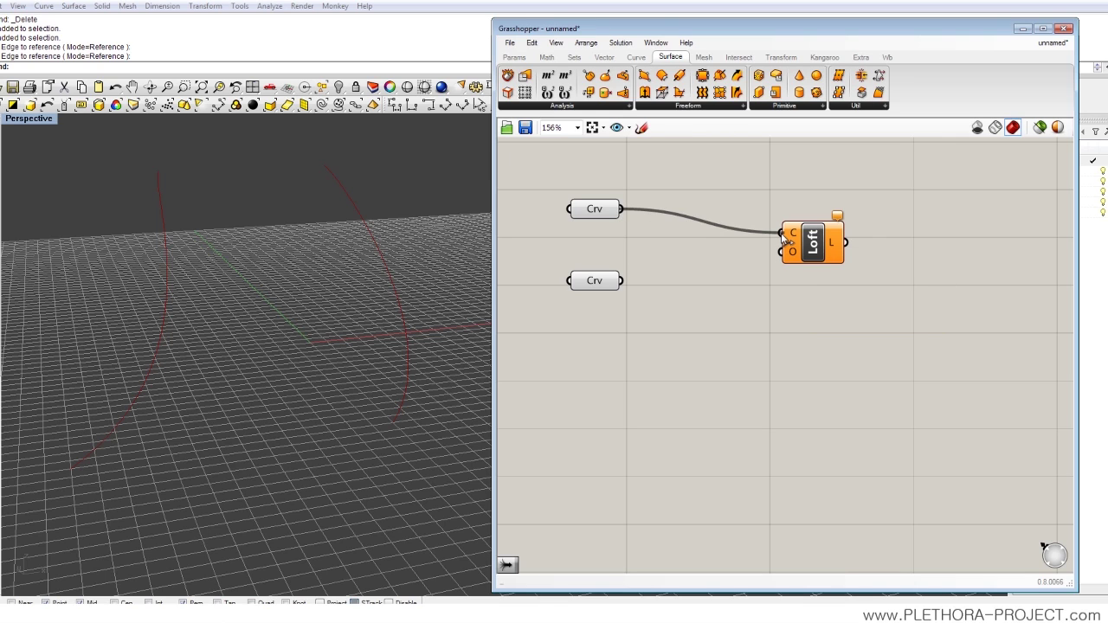
{"action": "left_click", "coordinate": [590, 211]}
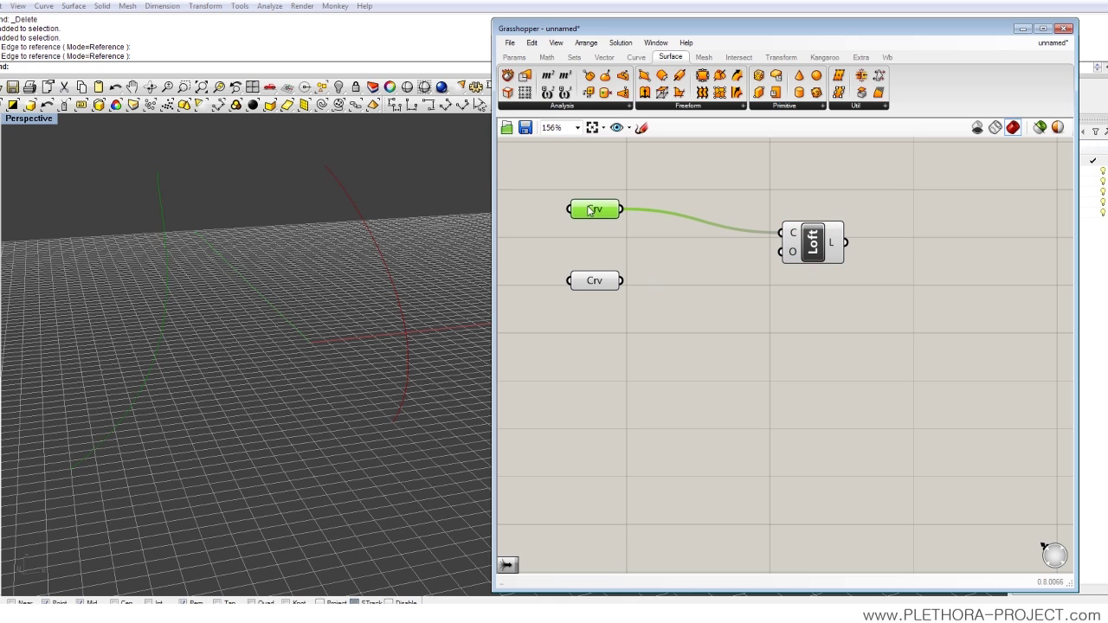
{"action": "left_click", "coordinate": [695, 289]}
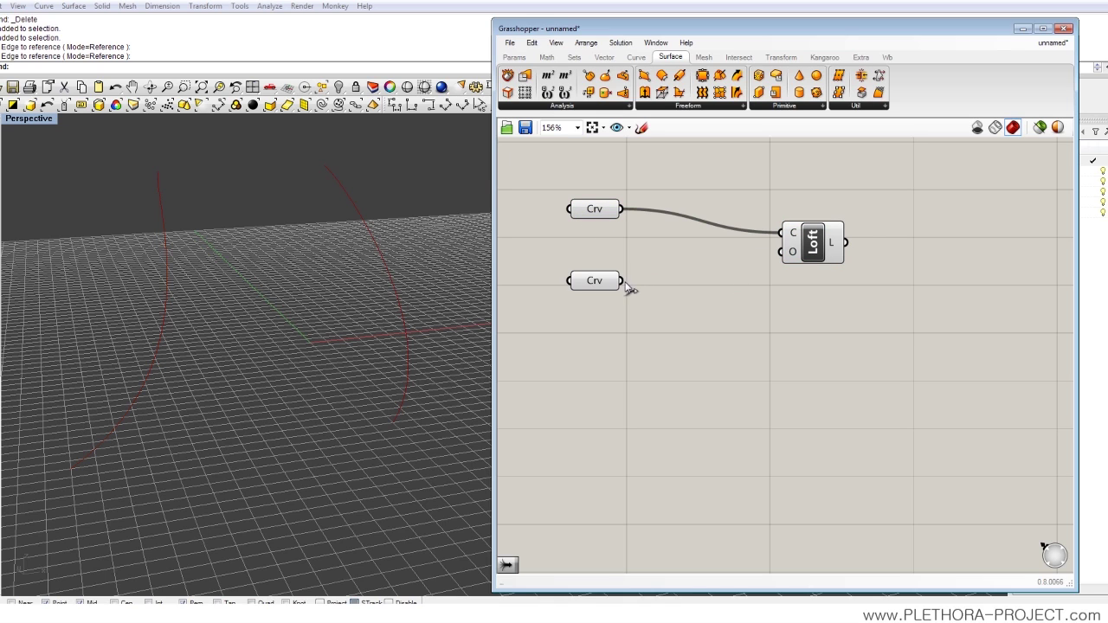
{"action": "left_click_drag", "start_coordinate": [623, 280], "coordinate": [781, 233]}
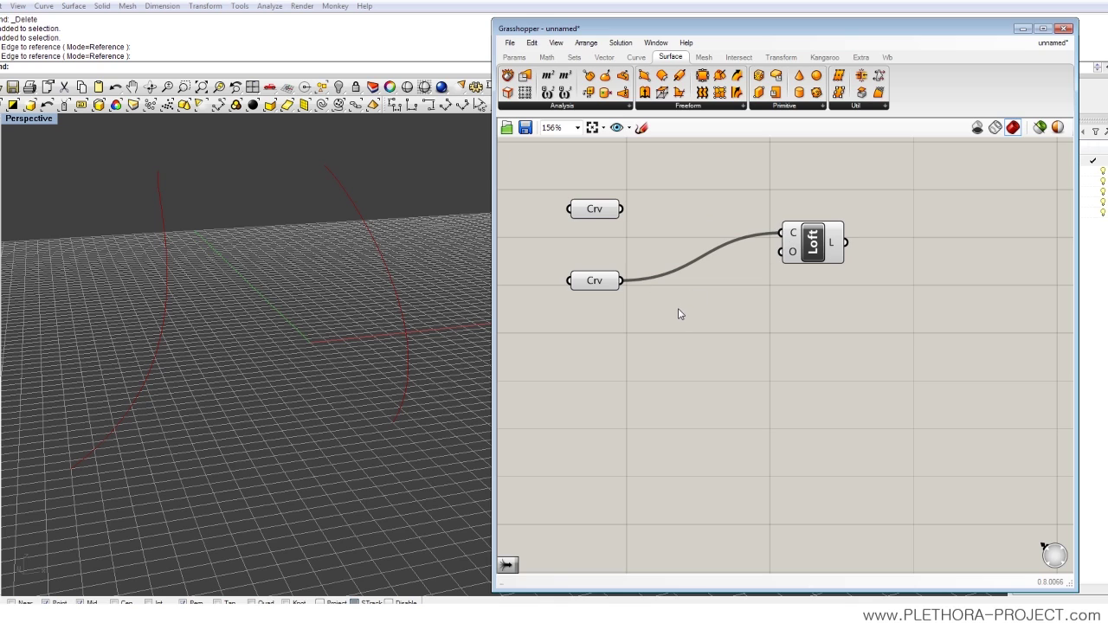
{"action": "left_click_drag", "start_coordinate": [625, 209], "coordinate": [712, 247]}
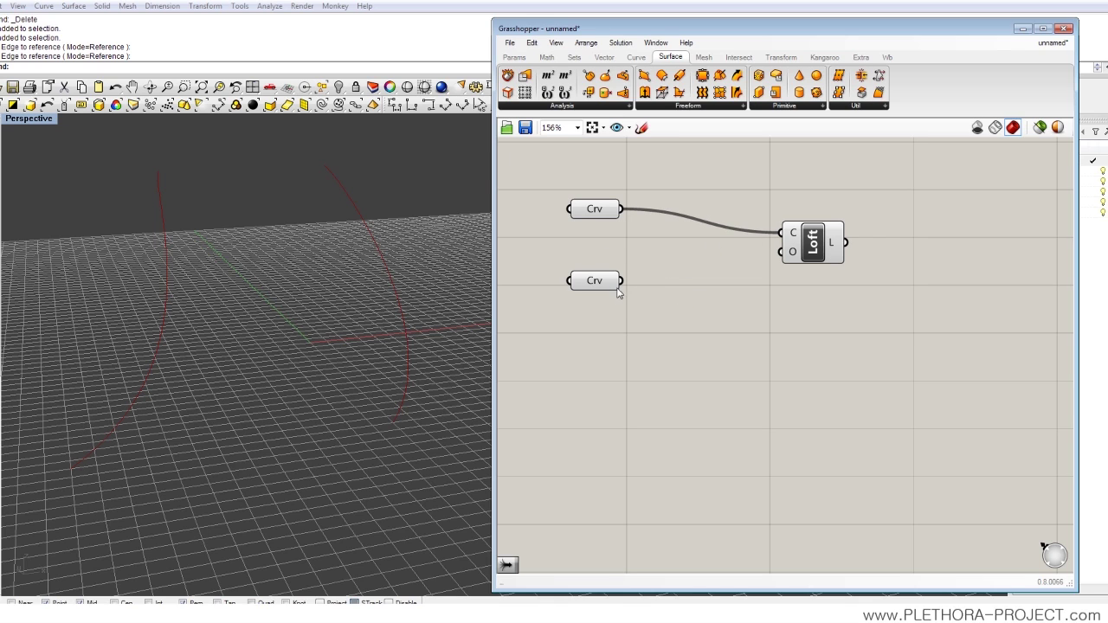
{"action": "left_click_drag", "start_coordinate": [622, 280], "coordinate": [781, 233]}
{"action": "left_click_drag", "start_coordinate": [624, 209], "coordinate": [780, 233]}
{"action": "left_click_drag", "start_coordinate": [621, 283], "coordinate": [784, 236]}
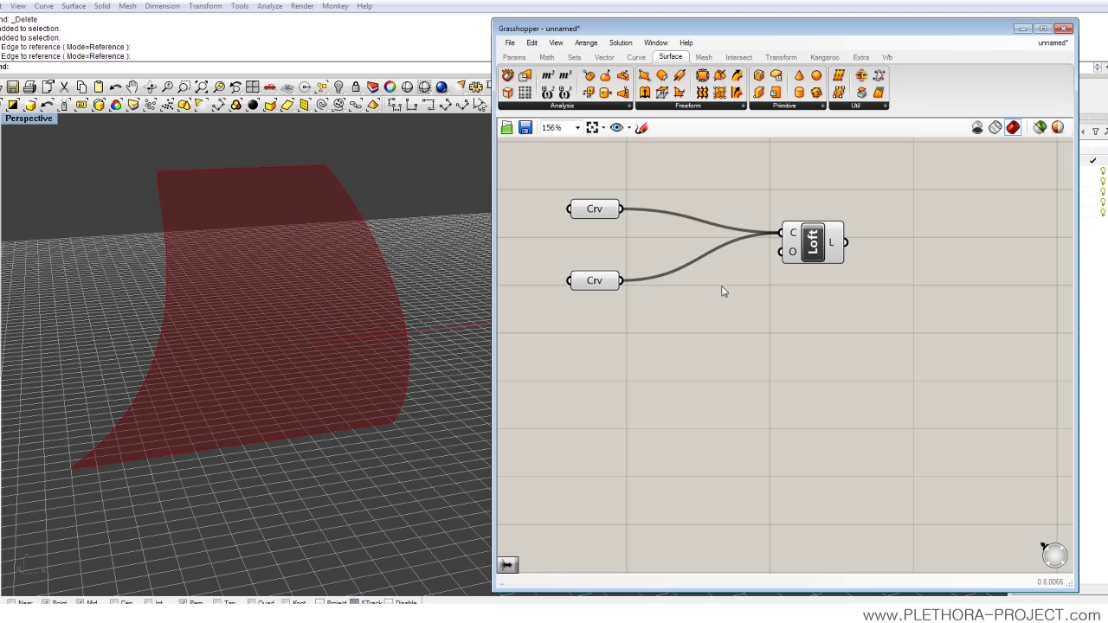
Orbit the Perspective viewport to inspect the red lofted surface, ending edge-on from low
{"action": "right_click_drag", "start_coordinate": [443, 315], "coordinate": [350, 285]}
{"action": "right_click_drag", "start_coordinate": [611, 291], "coordinate": [602, 313]}
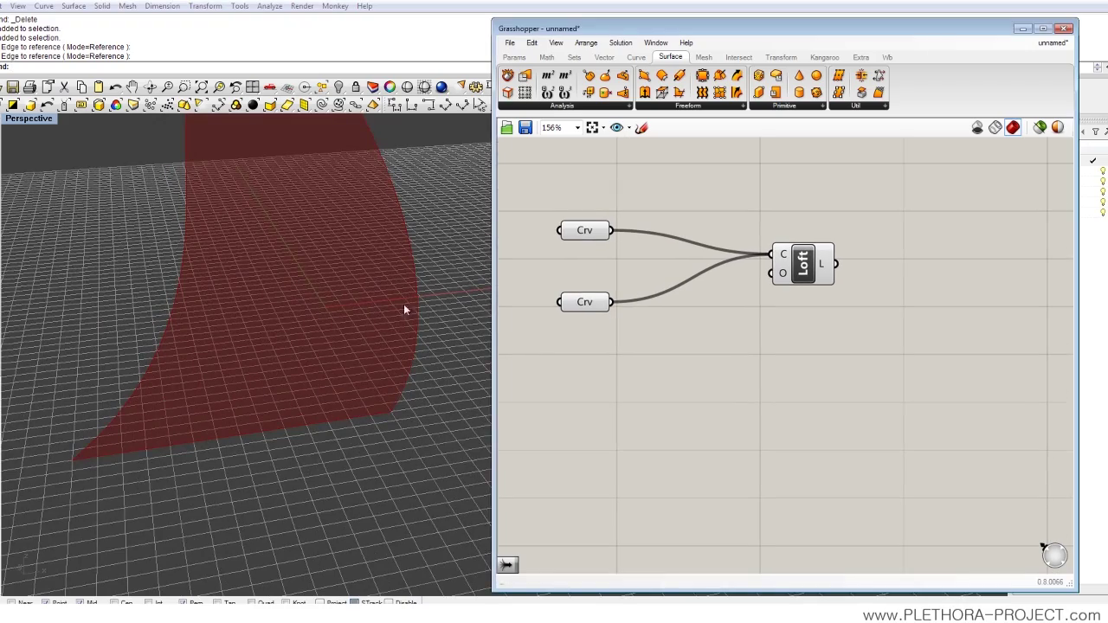
{"action": "right_click_drag", "start_coordinate": [404, 304], "coordinate": [326, 321]}
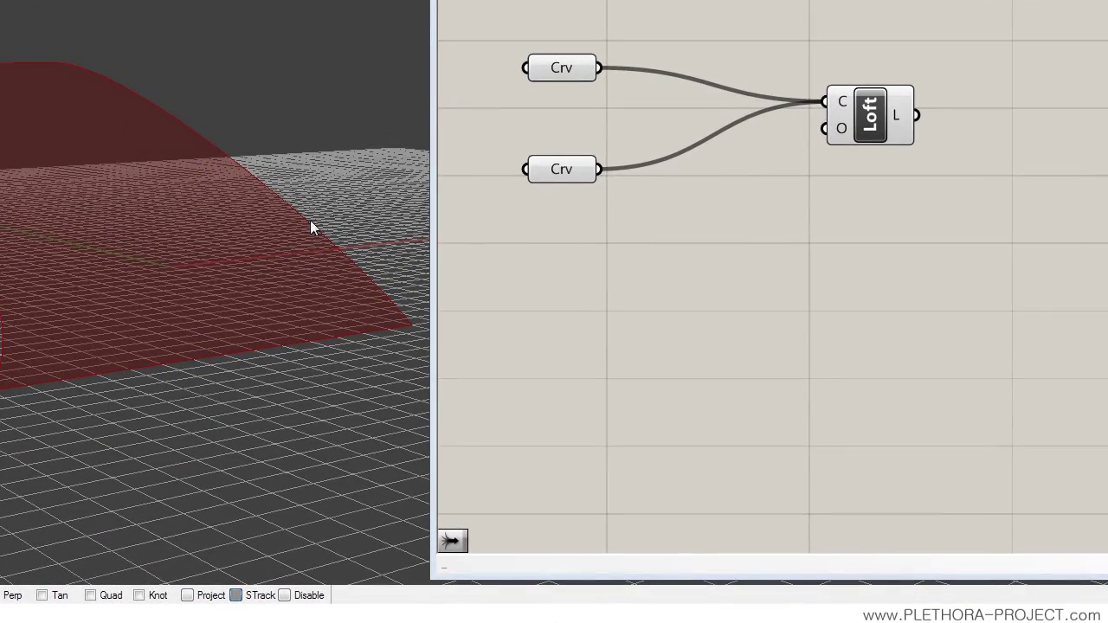
{"action": "right_click_drag", "start_coordinate": [173, 210], "coordinate": [145, 224]}
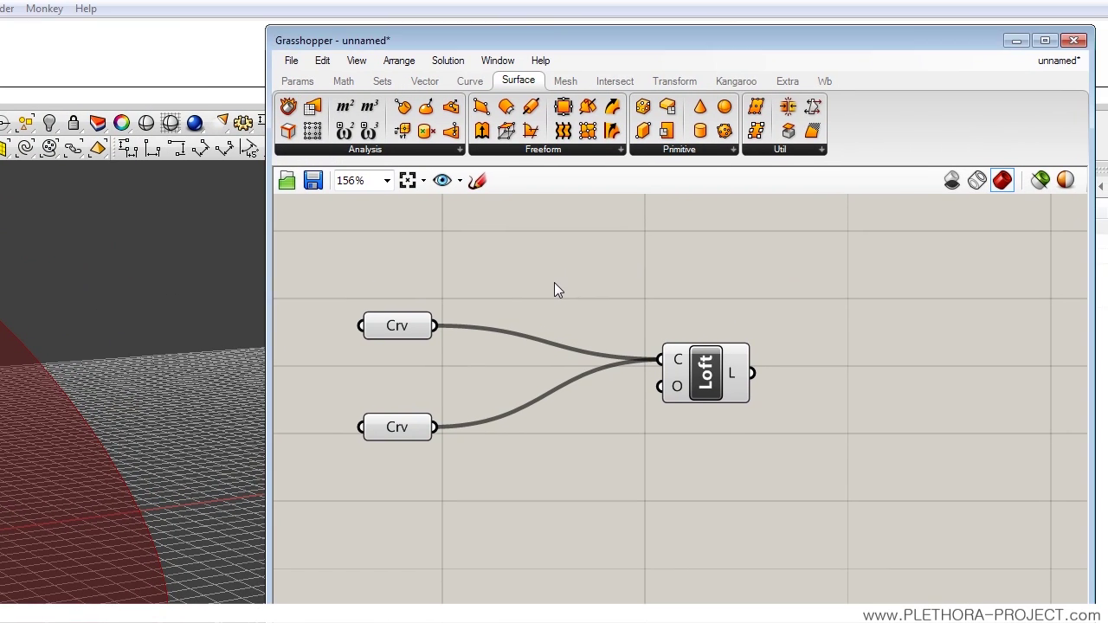
Add a Merge component fed by both Crv parameters (D1, D2) with its result driving Loft's C
{"action": "double_click", "coordinate": [719, 26]}
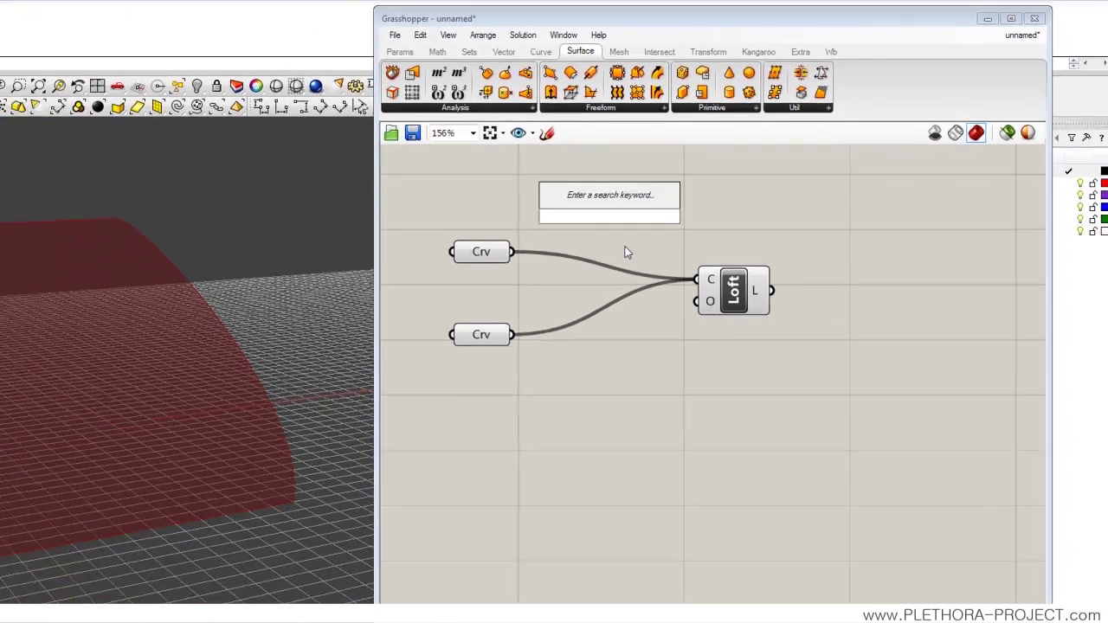
{"action": "type", "text": "merge"}
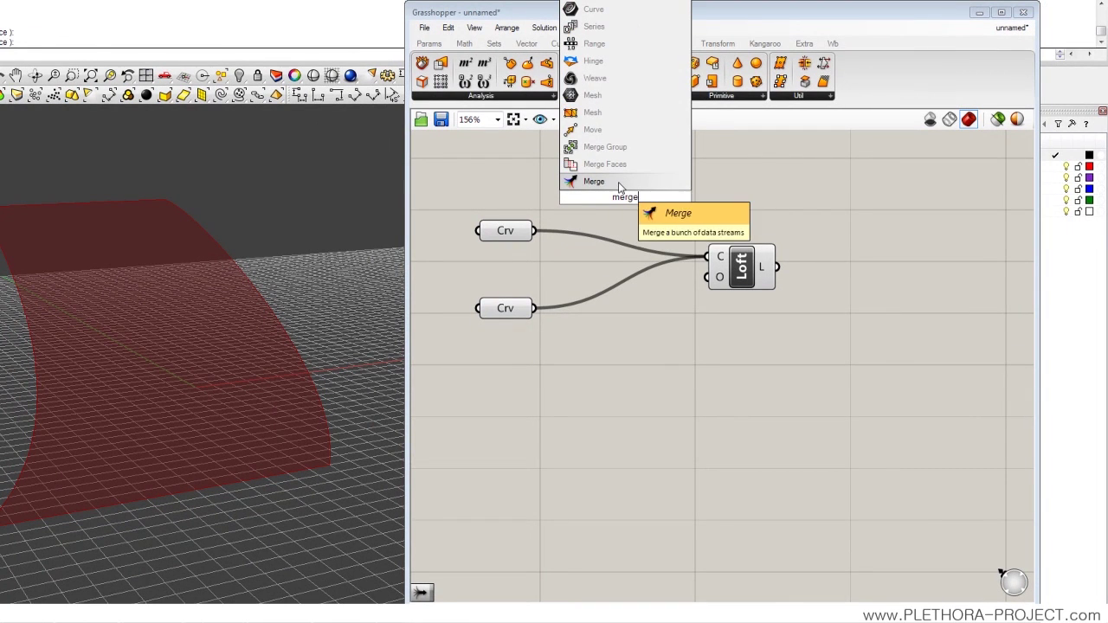
{"action": "key", "text": "Return"}
{"action": "left_click_drag", "start_coordinate": [630, 208], "coordinate": [661, 192]}
{"action": "left_click_drag", "start_coordinate": [534, 230], "coordinate": [617, 173]}
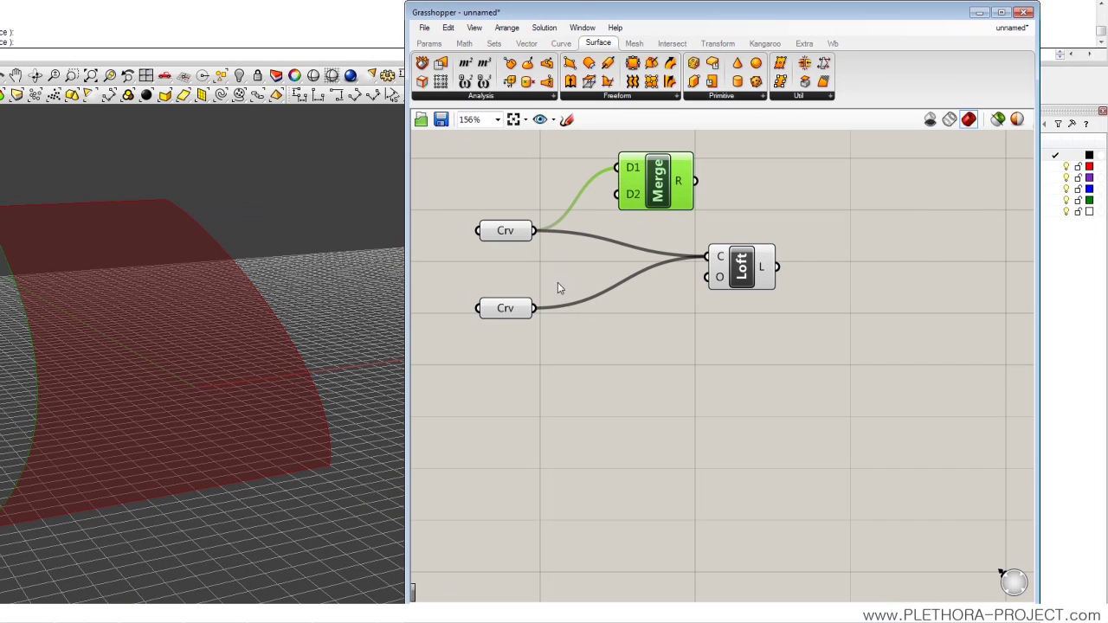
{"action": "left_click_drag", "start_coordinate": [535, 309], "coordinate": [665, 161]}
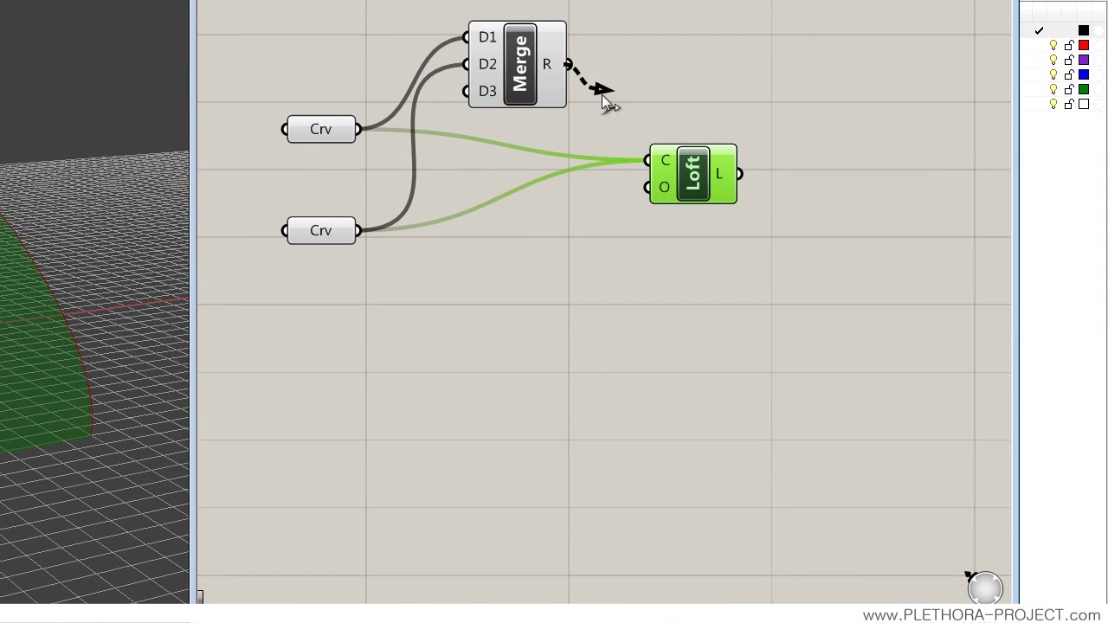
{"action": "left_click_drag", "start_coordinate": [601, 94], "coordinate": [645, 159]}
Tidy the canvas layout, placing Merge between the Crv parameters and the Loft
{"action": "left_click_drag", "start_coordinate": [518, 87], "coordinate": [520, 186]}
{"action": "left_click", "coordinate": [524, 281]}
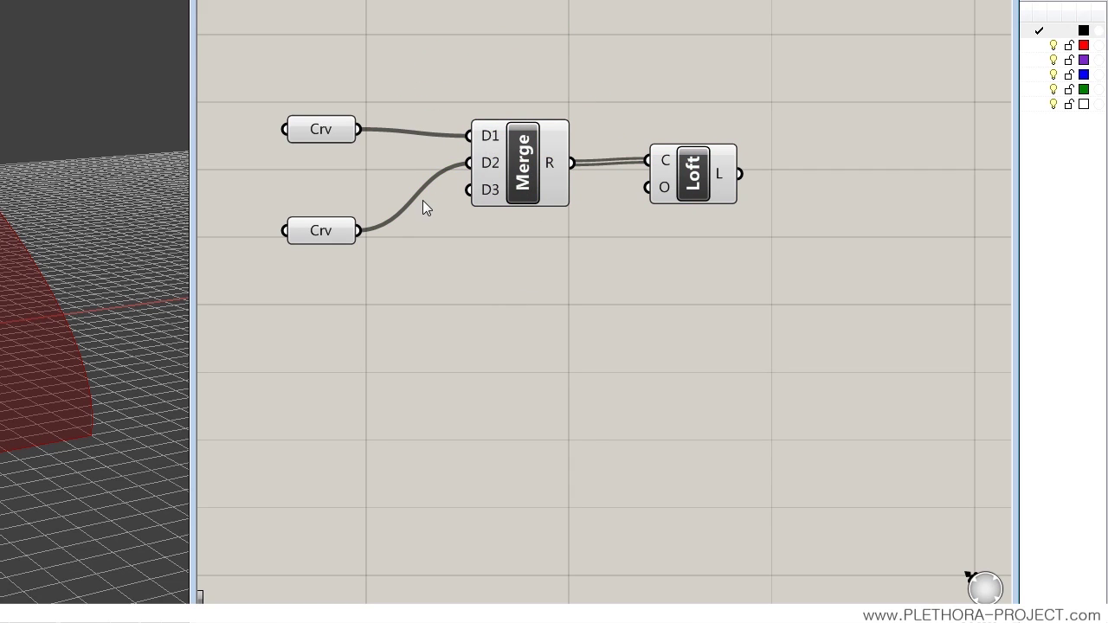
{"action": "left_click_drag", "start_coordinate": [321, 238], "coordinate": [319, 208]}
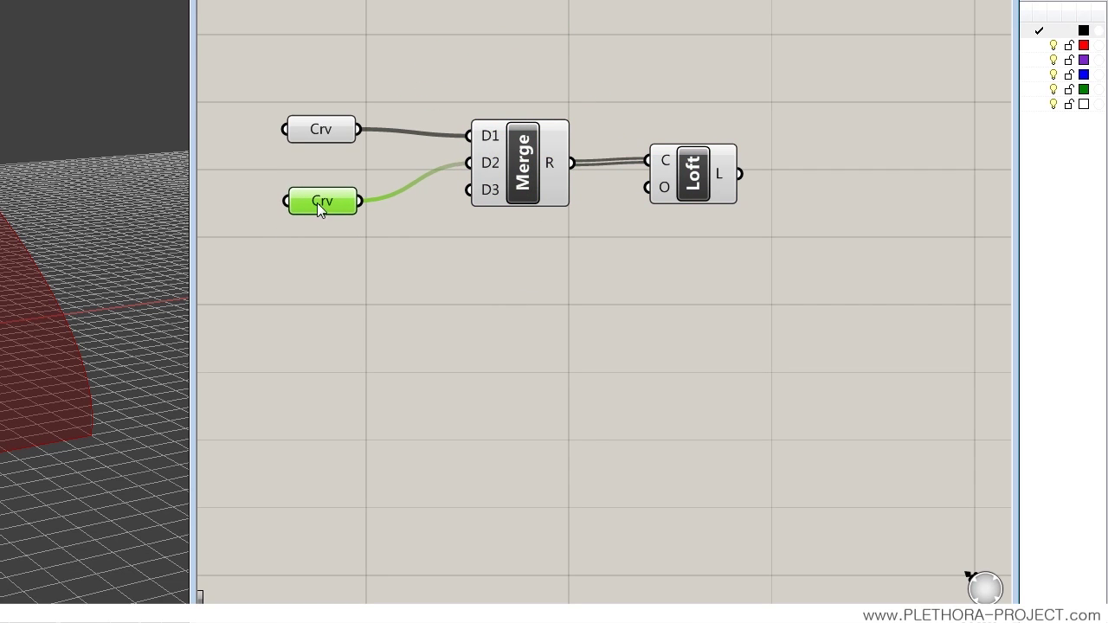
{"action": "left_click_drag", "start_coordinate": [517, 149], "coordinate": [511, 147]}
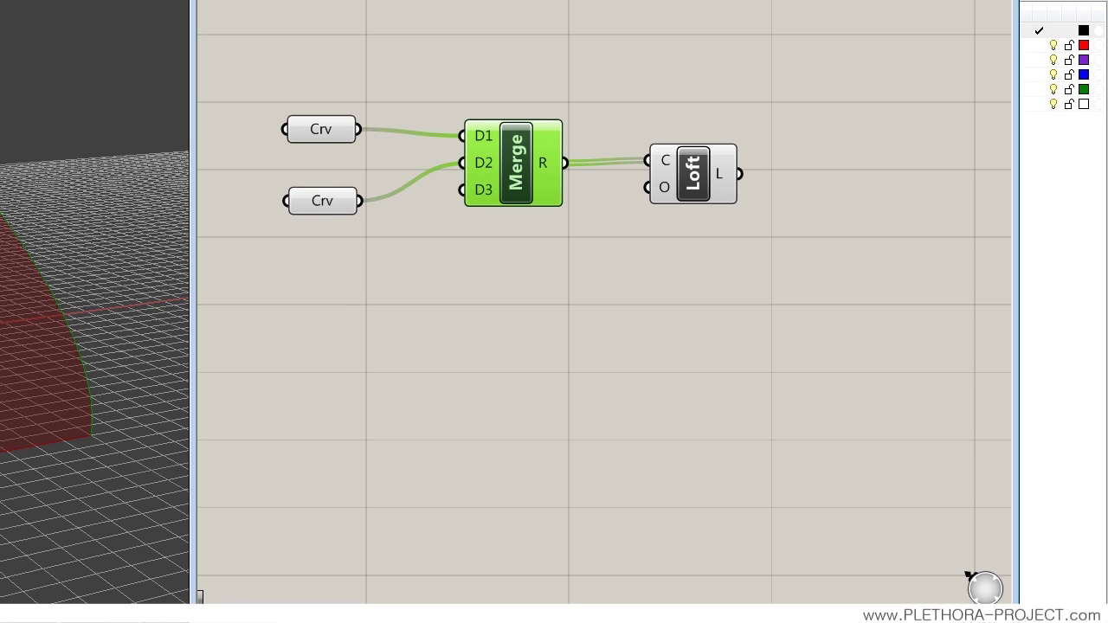
{"action": "left_click_drag", "start_coordinate": [698, 174], "coordinate": [700, 175]}
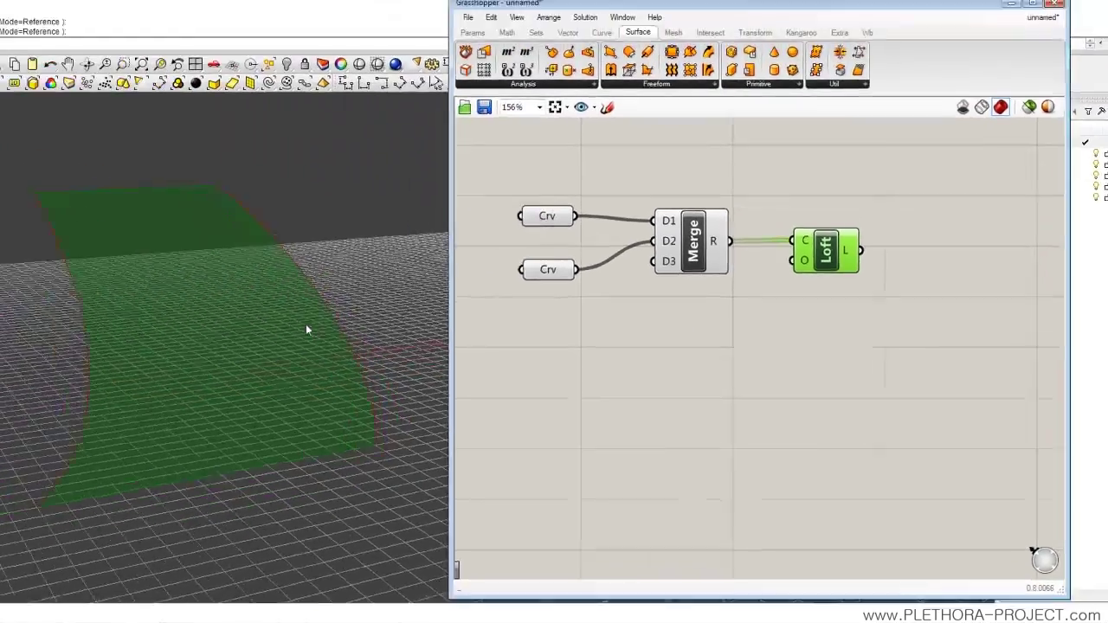
Turn on the curve's control points with F10 and drag two of them to bend the surface edge
{"action": "right_click_drag", "start_coordinate": [307, 328], "coordinate": [370, 275]}
{"action": "key", "text": "F10"}
{"action": "left_click_drag", "start_coordinate": [291, 168], "coordinate": [377, 267]}
{"action": "right_click_drag", "start_coordinate": [377, 267], "coordinate": [341, 405]}
Pull the edge curve's lower corner point down and another control point sideways to twist the surface
{"action": "left_click", "coordinate": [320, 241]}
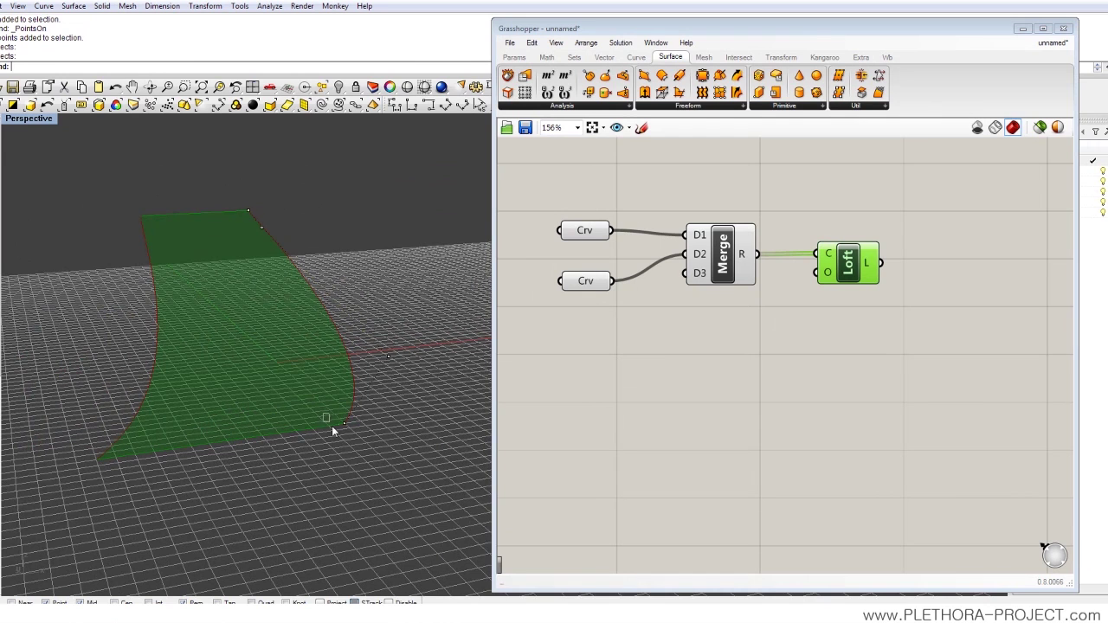
{"action": "left_click_drag", "start_coordinate": [342, 423], "coordinate": [338, 487]}
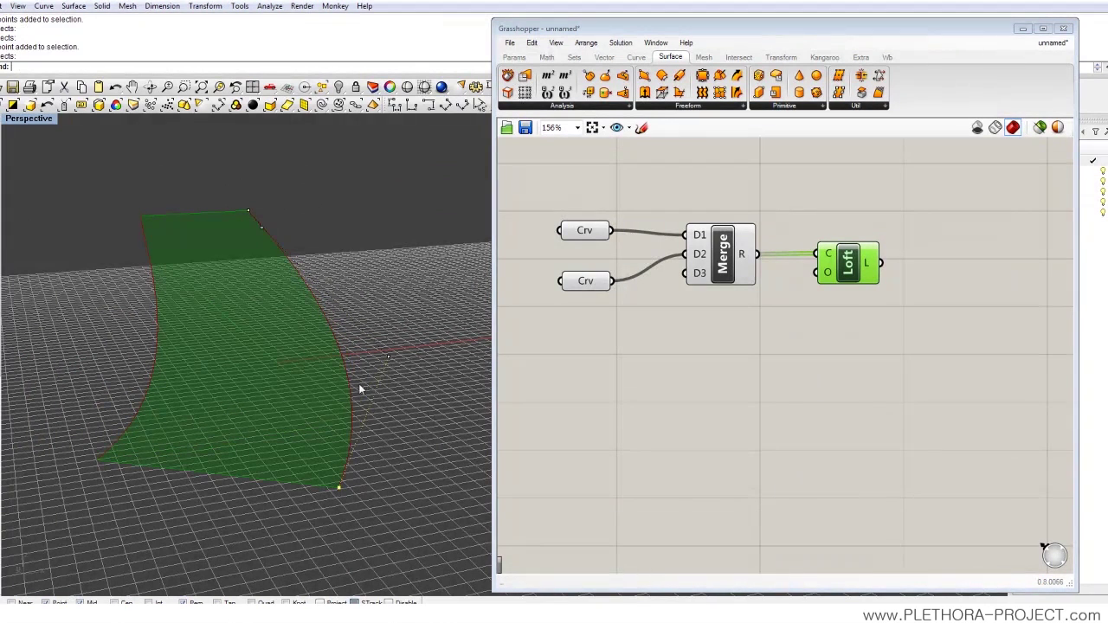
{"action": "left_click", "coordinate": [388, 357]}
{"action": "left_click_drag", "start_coordinate": [388, 357], "coordinate": [229, 381]}
{"action": "right_click_drag", "start_coordinate": [252, 379], "coordinate": [375, 372]}
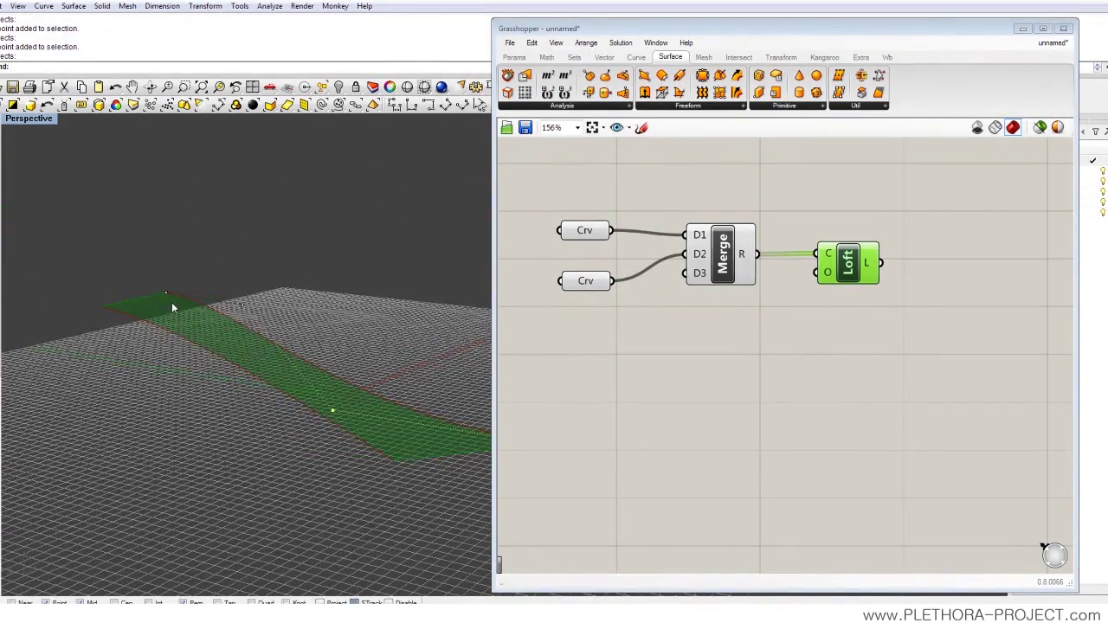
Orbit the Perspective viewport around the twisted green surface to inspect it from several angles
{"action": "right_click_drag", "start_coordinate": [172, 303], "coordinate": [254, 402]}
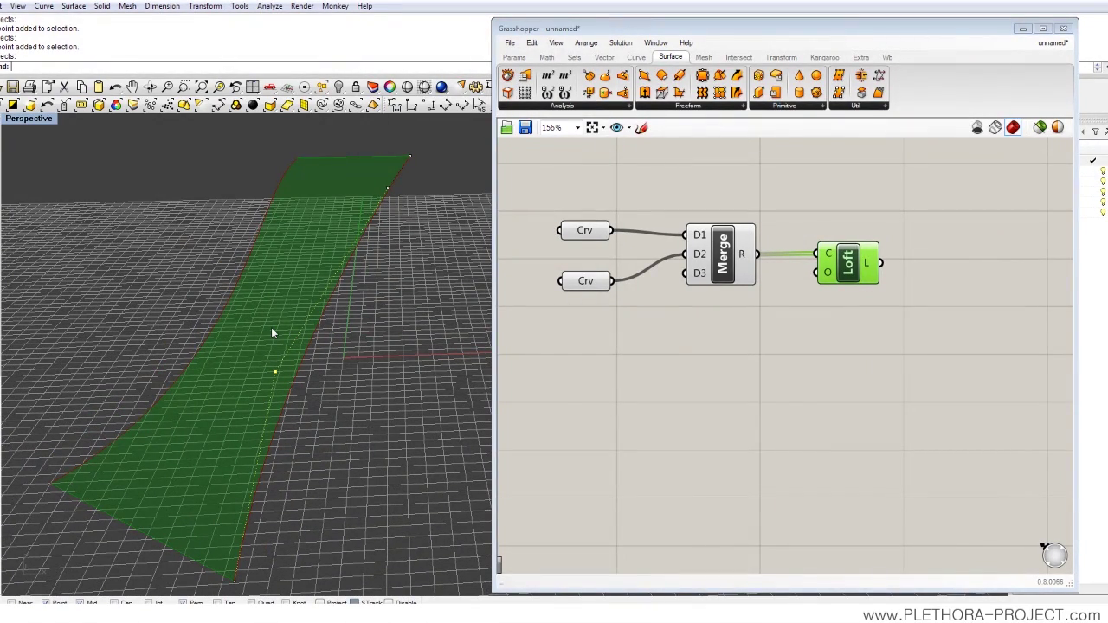
{"action": "right_click_drag", "start_coordinate": [275, 328], "coordinate": [326, 308]}
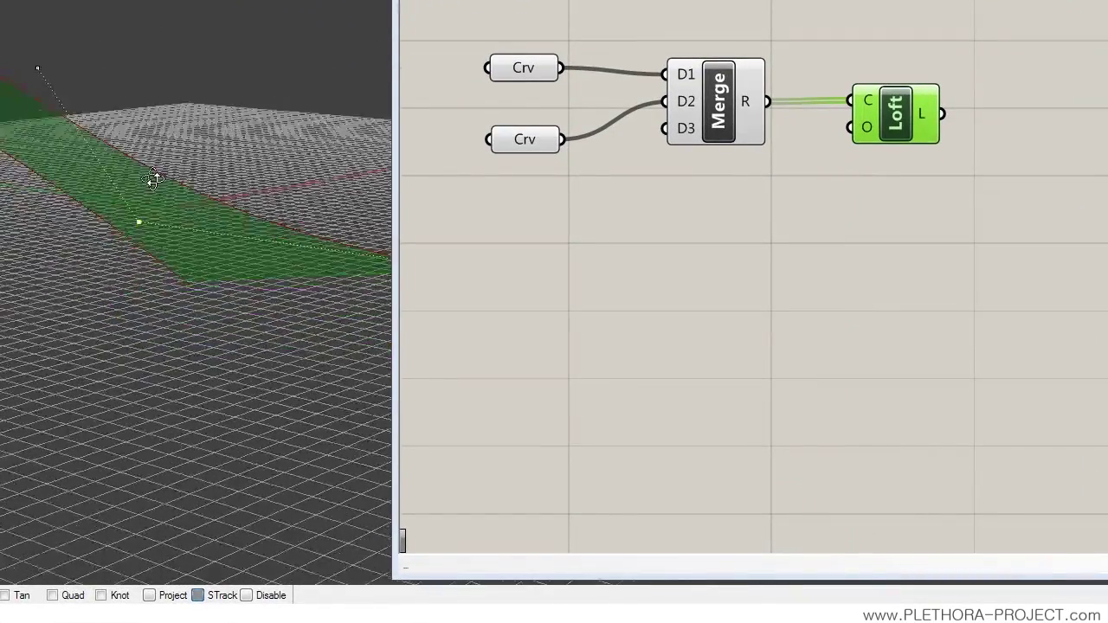
{"action": "right_click_drag", "start_coordinate": [153, 179], "coordinate": [164, 196]}
{"action": "right_click_drag", "start_coordinate": [204, 231], "coordinate": [183, 263]}
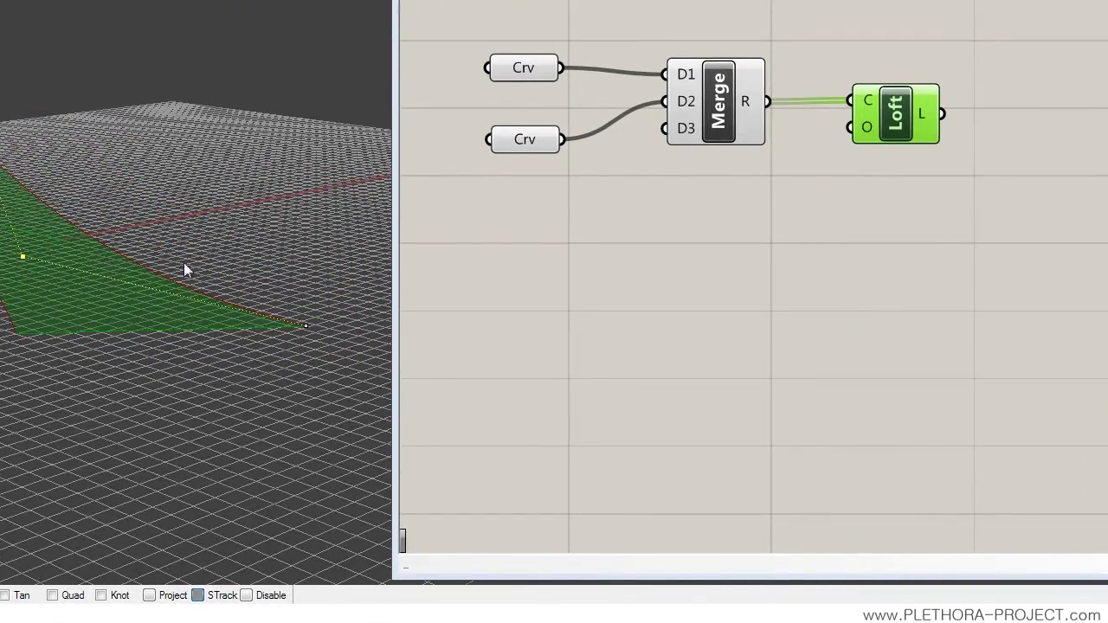
{"action": "right_click_drag", "start_coordinate": [108, 255], "coordinate": [89, 271]}
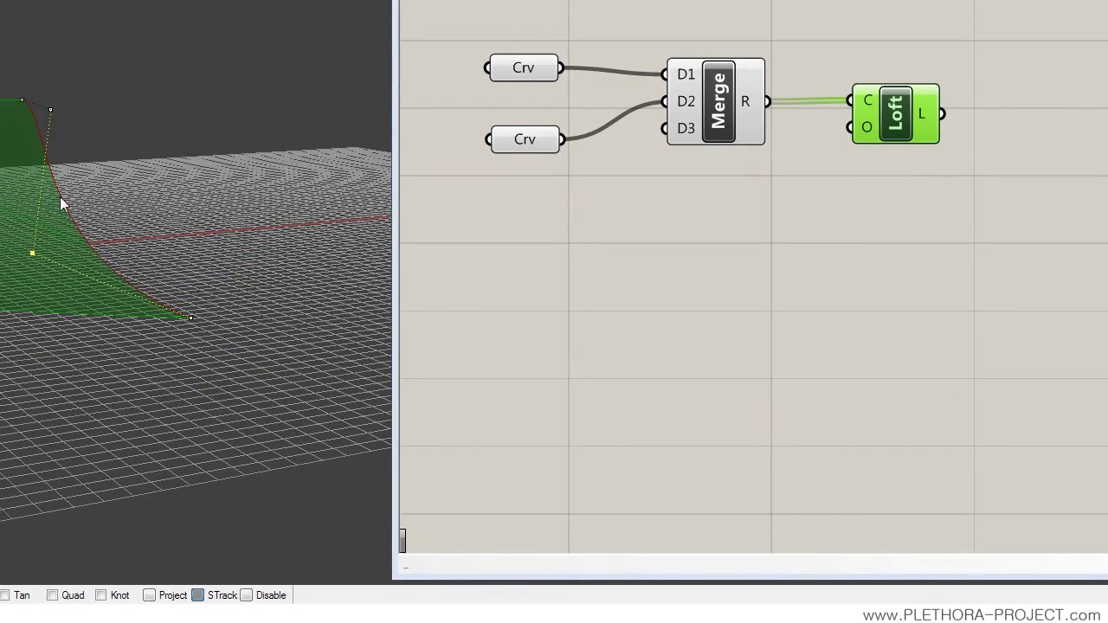
{"action": "right_click_drag", "start_coordinate": [96, 223], "coordinate": [69, 230]}
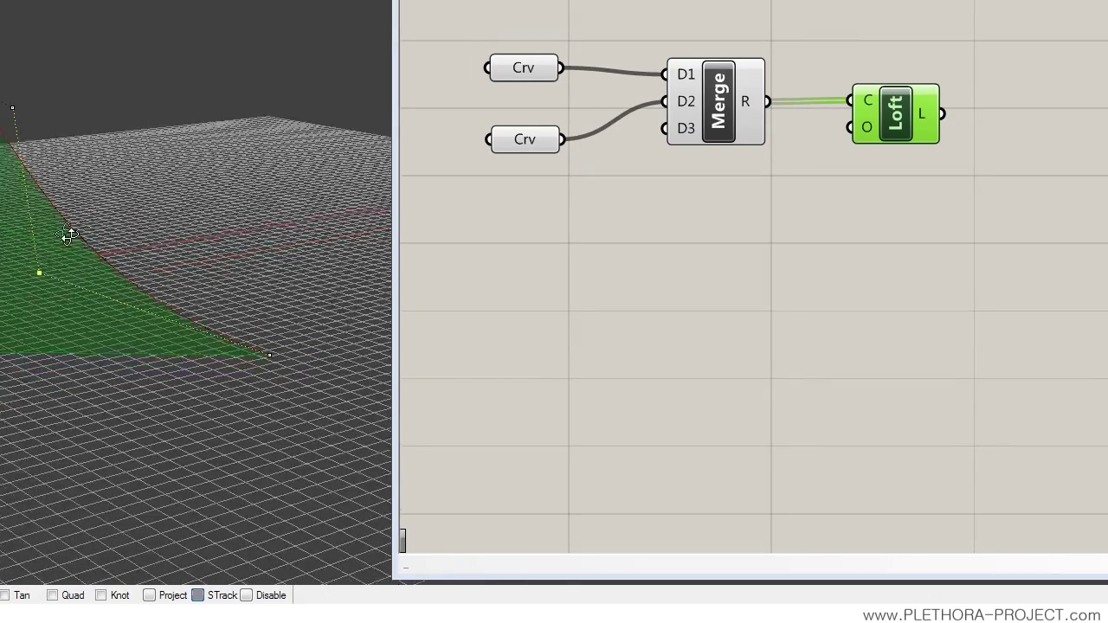